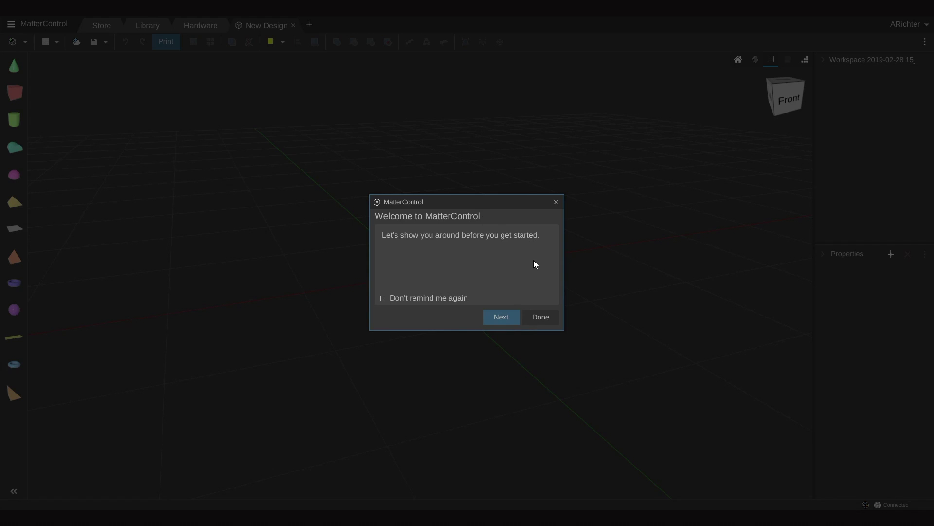
Start the welcome interface tour, advance through its tips, and close it.
{"action": "left_click", "coordinate": [506, 320]}
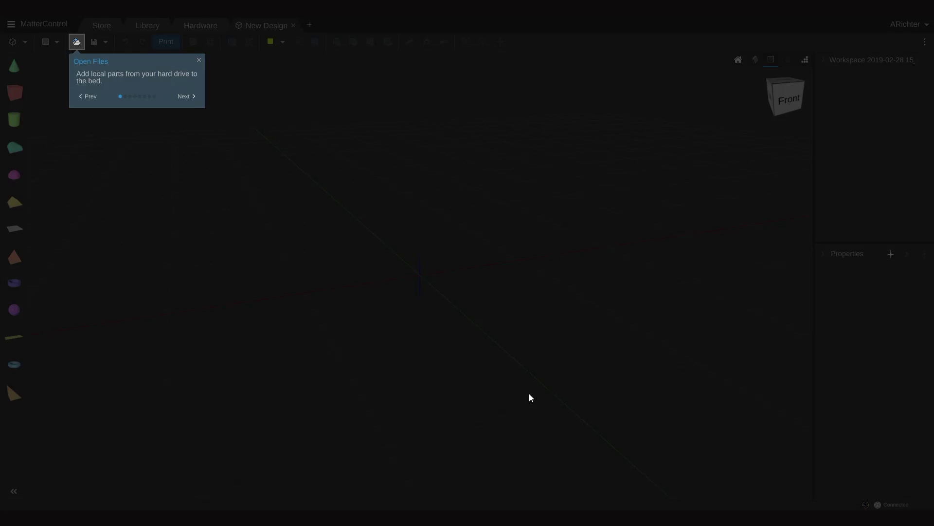
{"action": "left_click", "coordinate": [190, 97]}
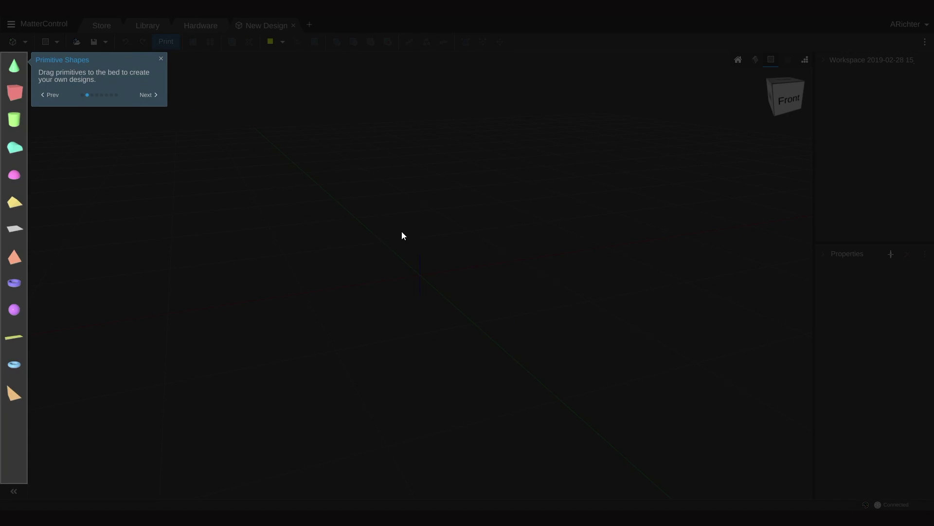
{"action": "left_click", "coordinate": [155, 94]}
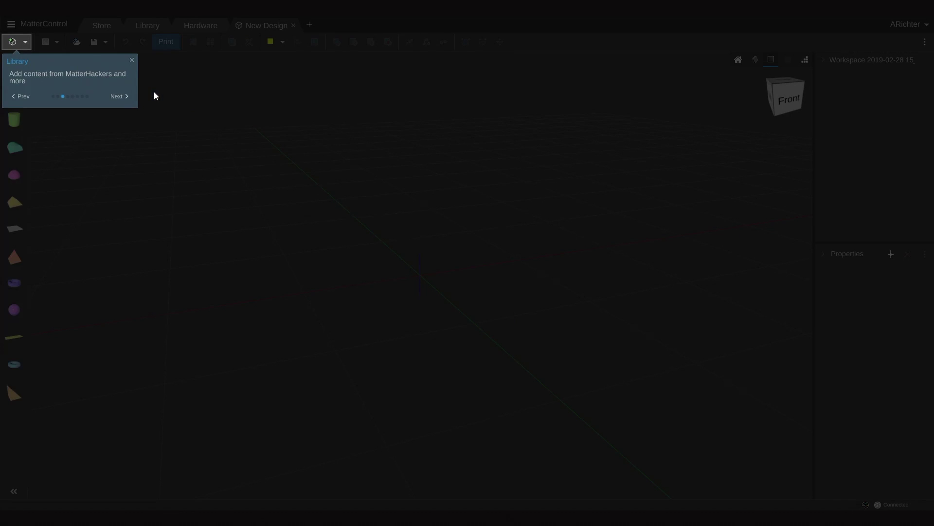
{"action": "left_click", "coordinate": [132, 60]}
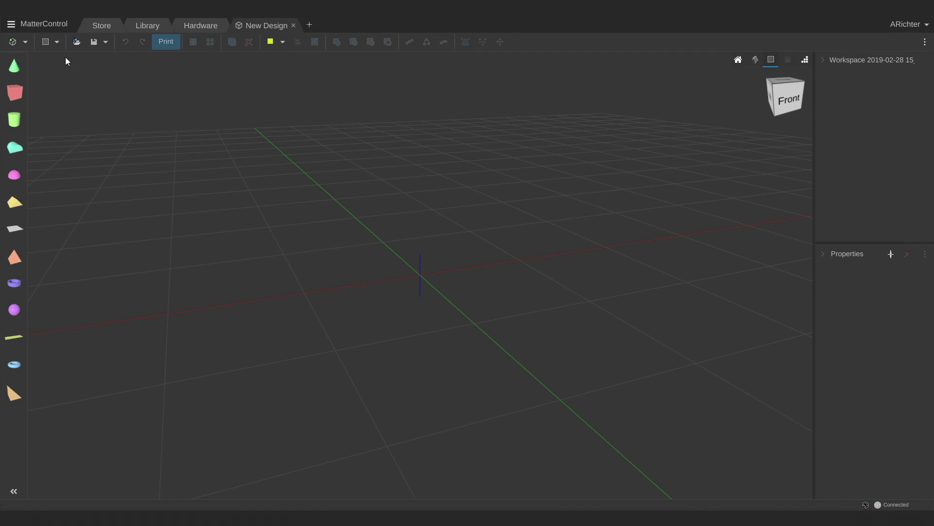
{"action": "left_click", "coordinate": [10, 27]}
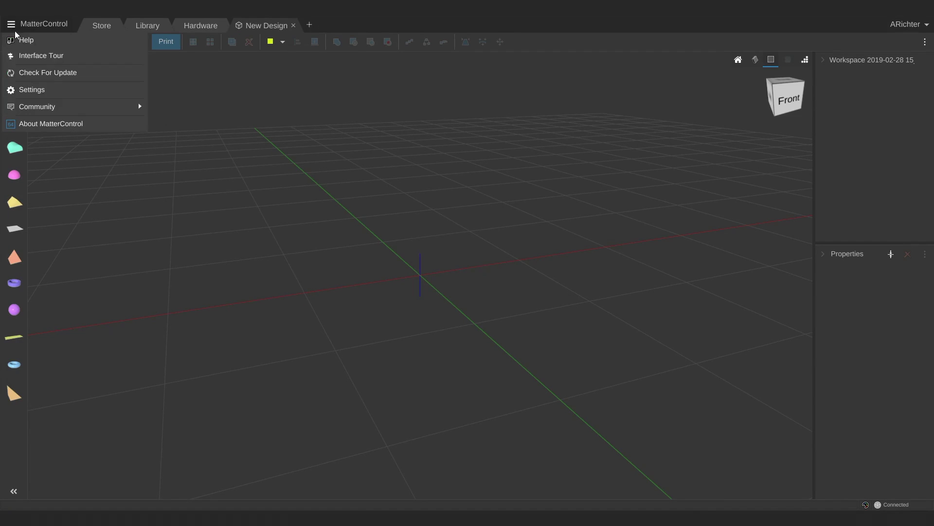
{"action": "left_click", "coordinate": [257, 93]}
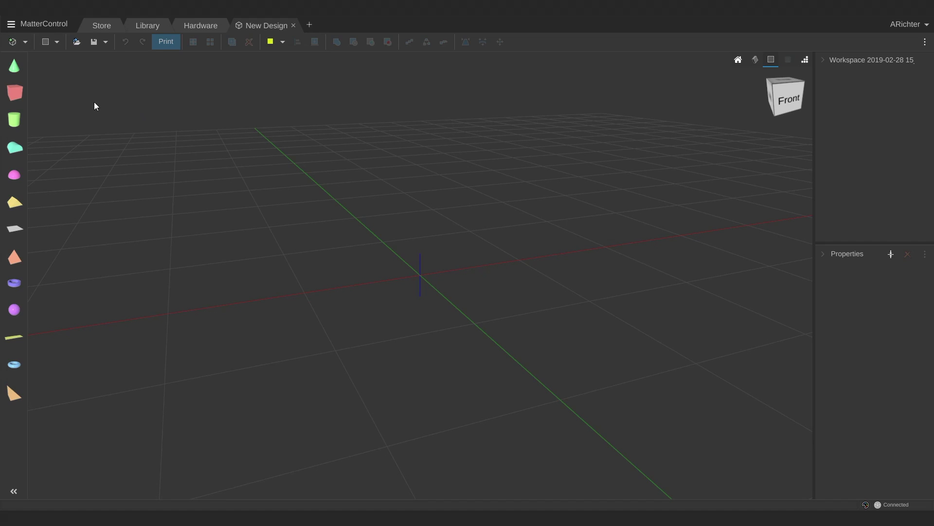
{"action": "left_click", "coordinate": [10, 24]}
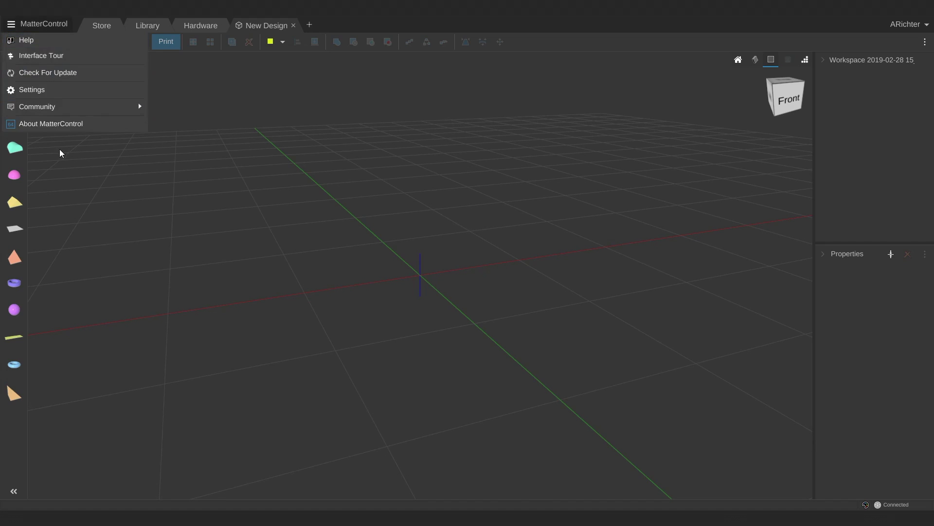
{"action": "left_click", "coordinate": [57, 122]}
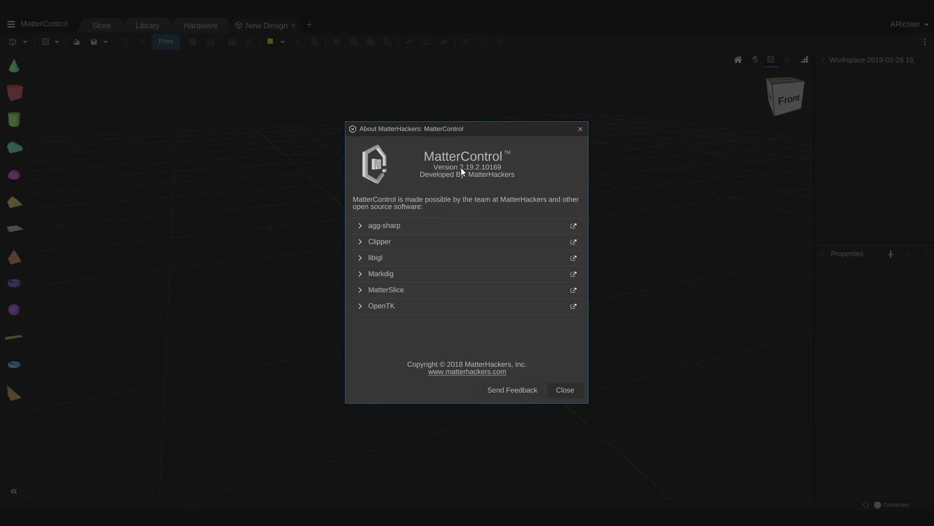
{"action": "key", "text": "Escape"}
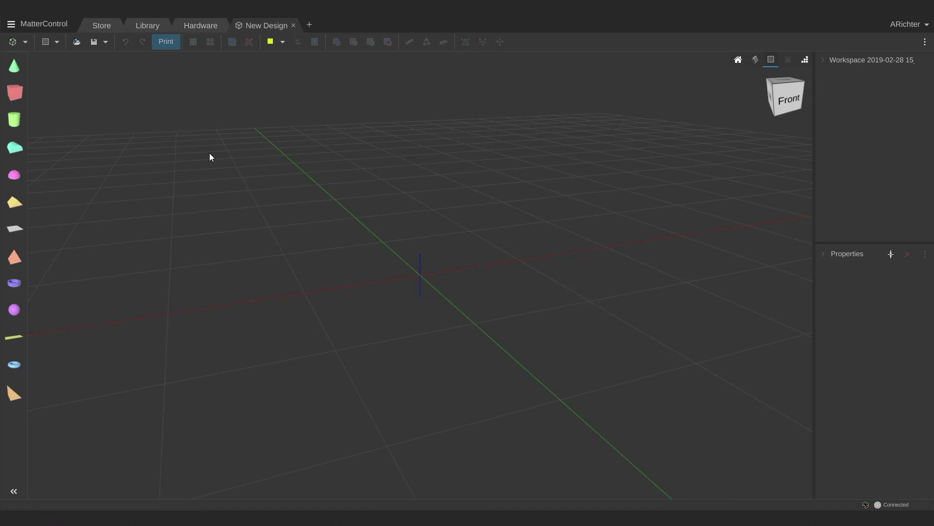
Browse the Store and Library, cancel the printer Setup Wizard, and open new design tabs.
{"action": "left_click", "coordinate": [101, 26]}
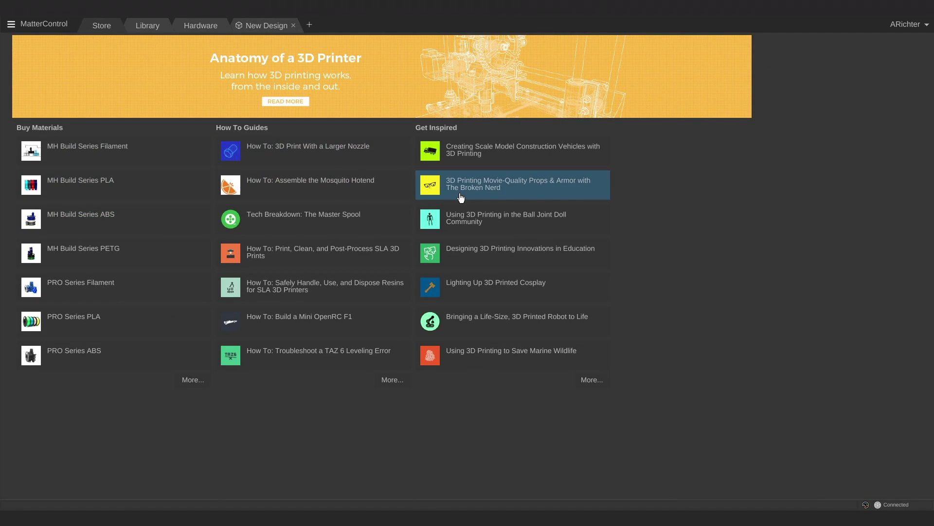
{"action": "left_click", "coordinate": [145, 27]}
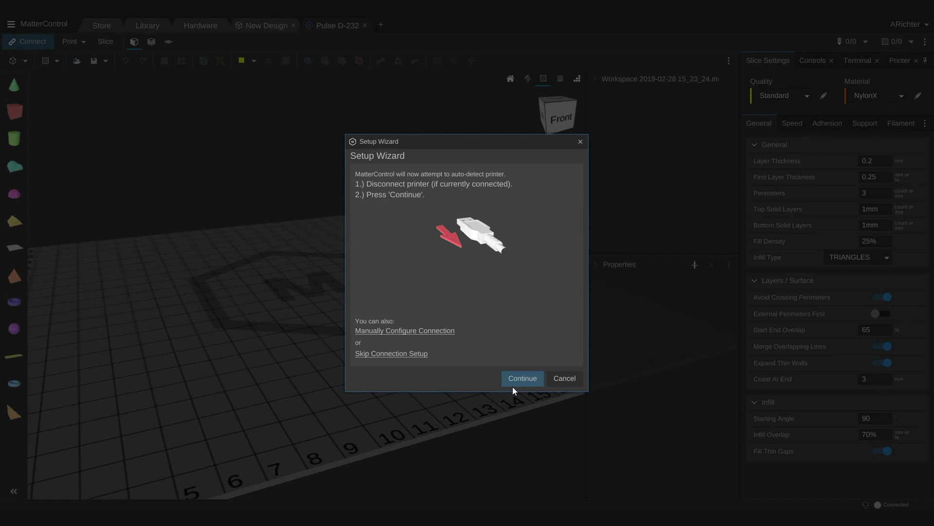
{"action": "left_click", "coordinate": [564, 378]}
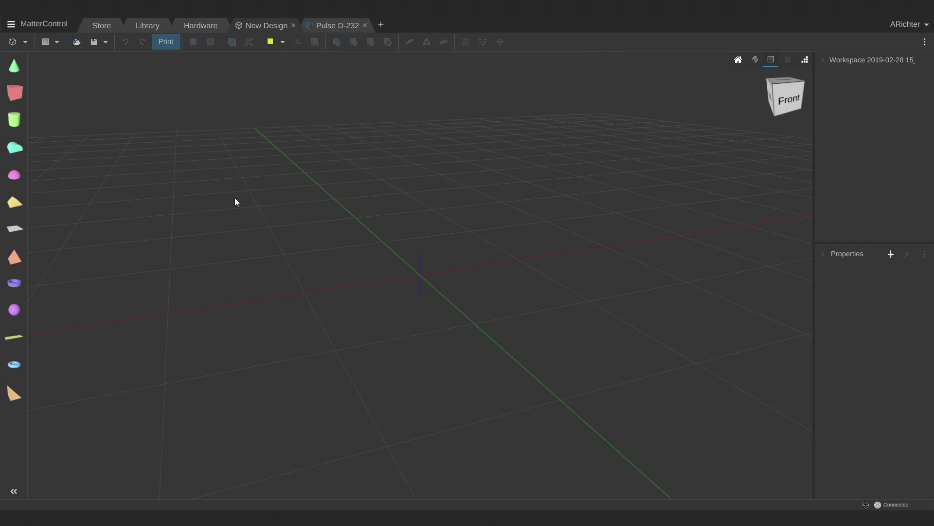
{"action": "left_click", "coordinate": [381, 25]}
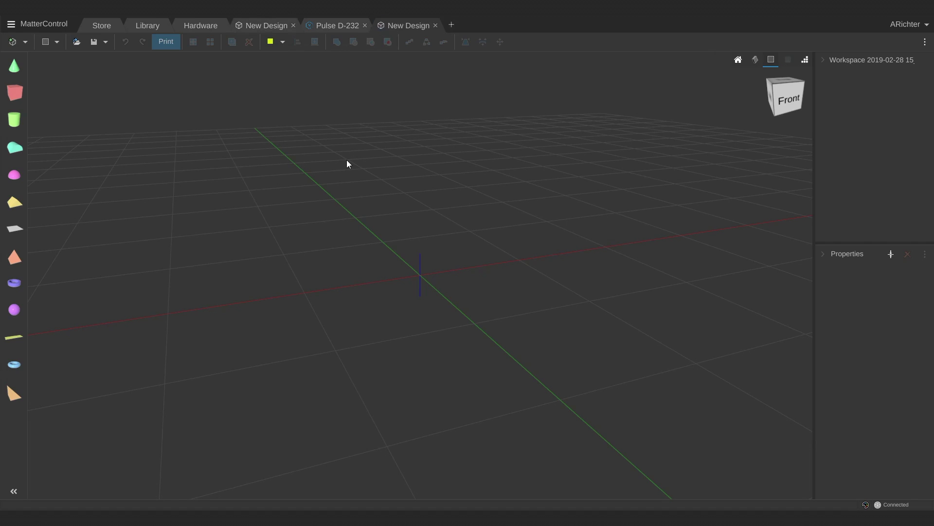
{"action": "left_click", "coordinate": [451, 24]}
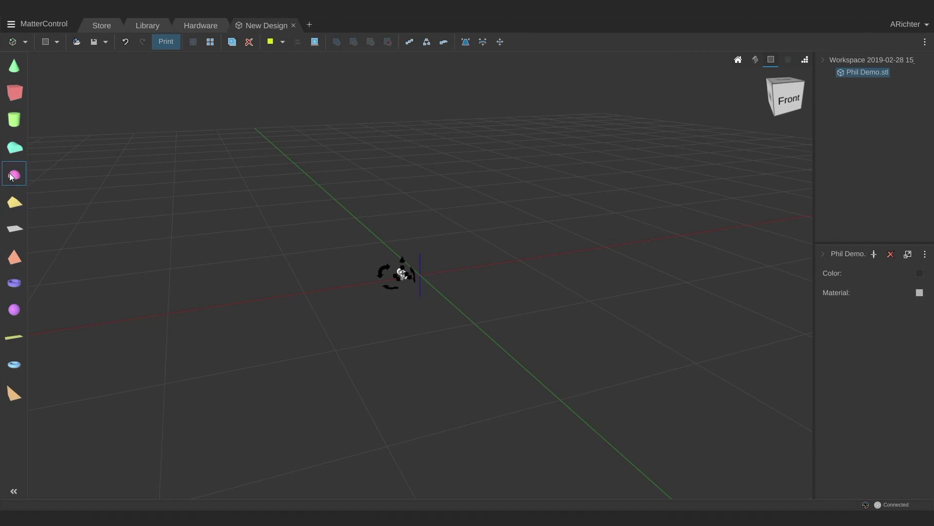
Add a half sphere and a cylinder to the bed, pressing the half sphere against the cylinder's side.
{"action": "left_click", "coordinate": [14, 174]}
{"action": "left_click_drag", "start_coordinate": [14, 119], "coordinate": [311, 365]}
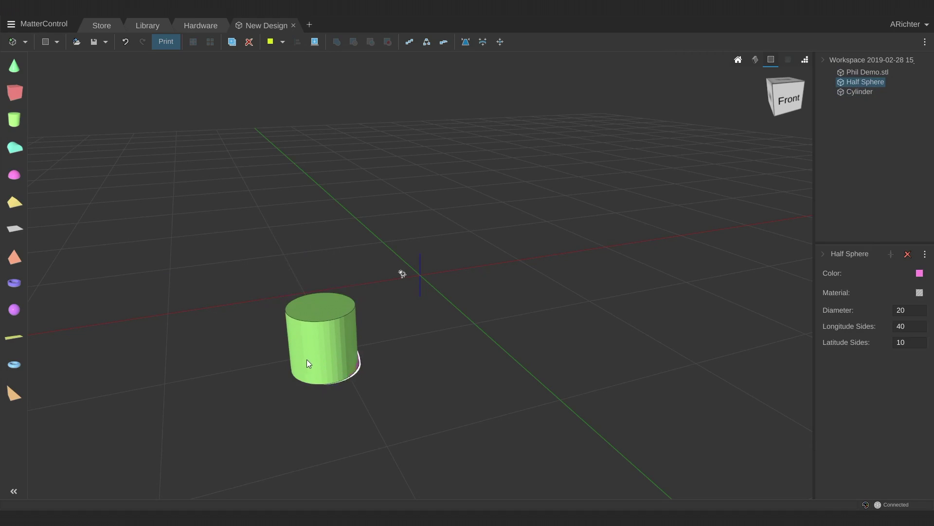
{"action": "left_click_drag", "start_coordinate": [321, 319], "coordinate": [314, 245]}
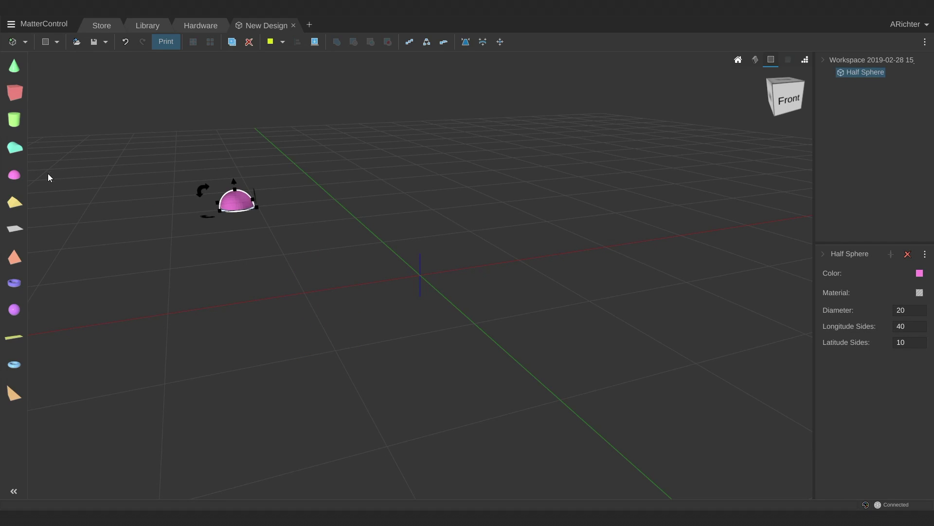
{"action": "left_click_drag", "start_coordinate": [14, 119], "coordinate": [337, 307]}
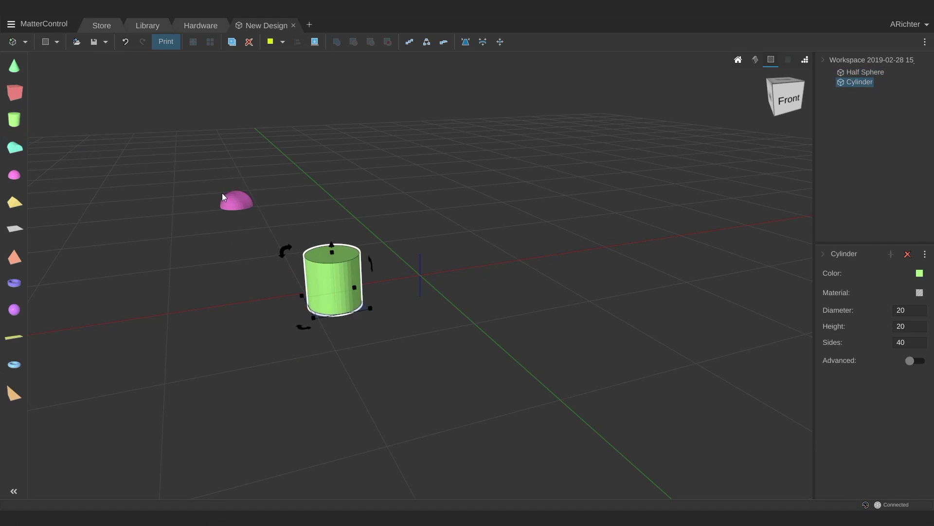
{"action": "left_click_drag", "start_coordinate": [233, 200], "coordinate": [317, 309]}
Select both shapes and subtract them, with Half Sphere as the item to subtract.
{"action": "left_click", "coordinate": [340, 275], "text": "shift"}
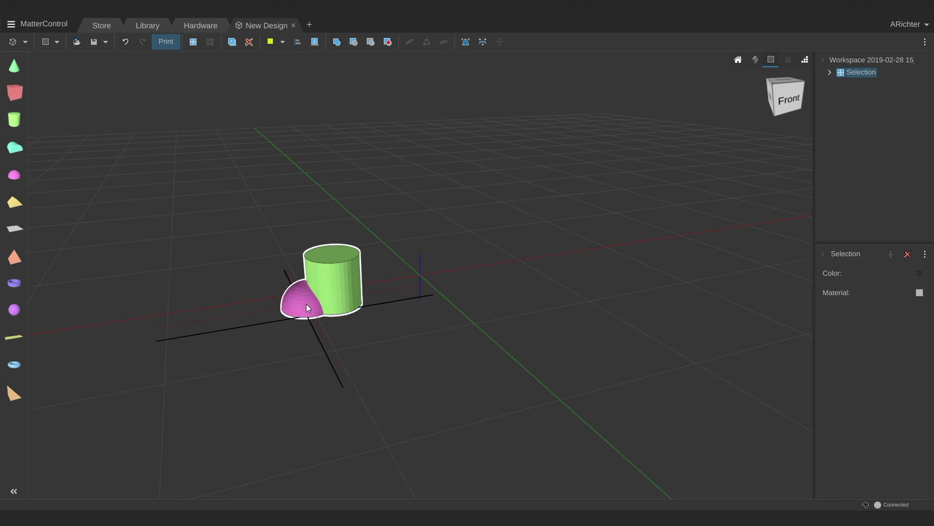
{"action": "left_click", "coordinate": [337, 42]}
{"action": "left_click", "coordinate": [875, 336]}
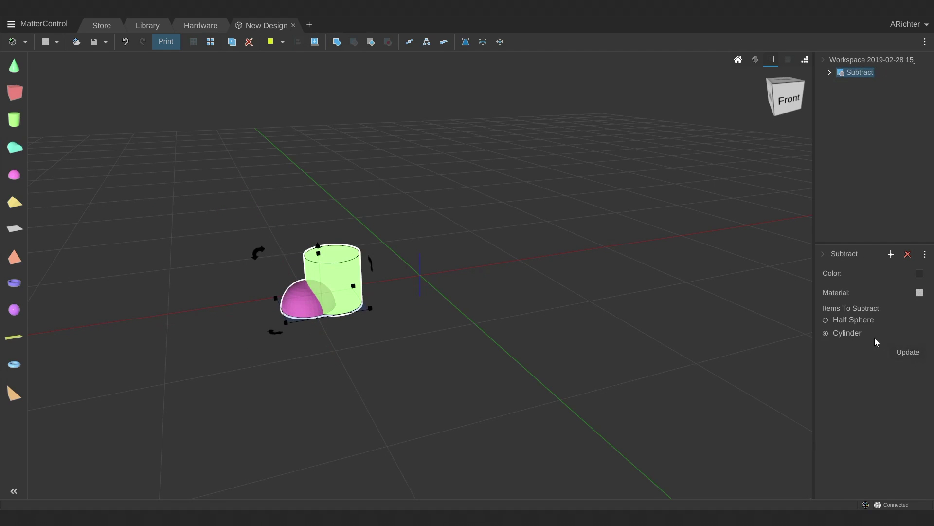
{"action": "left_click", "coordinate": [873, 321]}
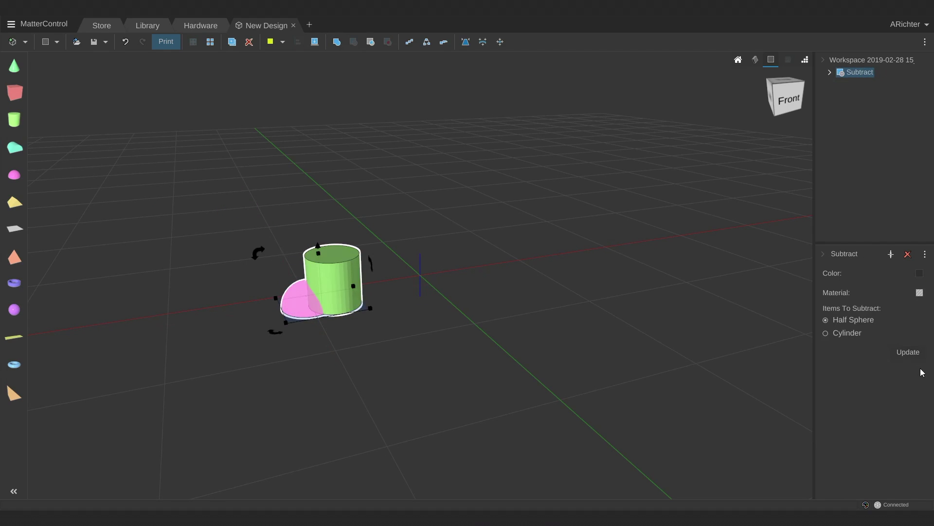
{"action": "left_click", "coordinate": [390, 314]}
{"action": "right_click_drag", "start_coordinate": [323, 330], "coordinate": [171, 42]}
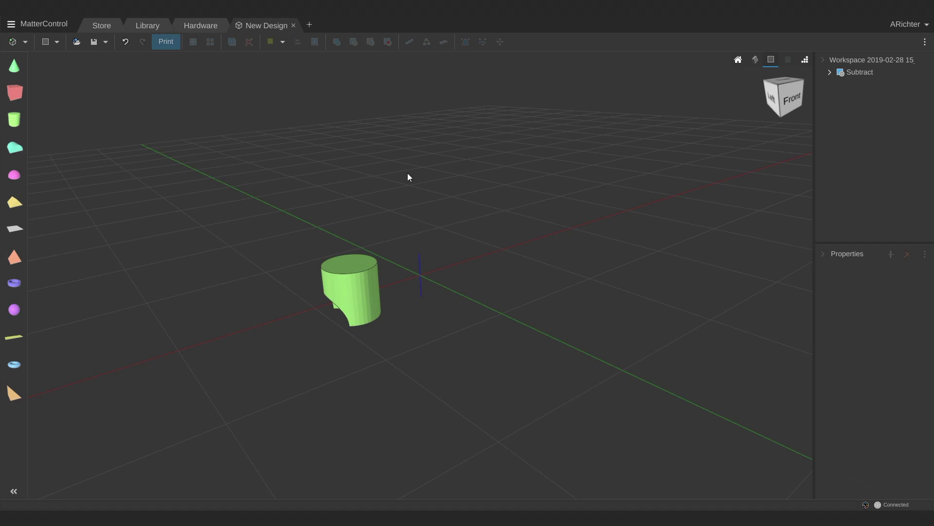
Bring the astronaut model into the scene, deselect it, and dock the Slice Settings panel.
{"action": "key", "text": "ctrl+z"}
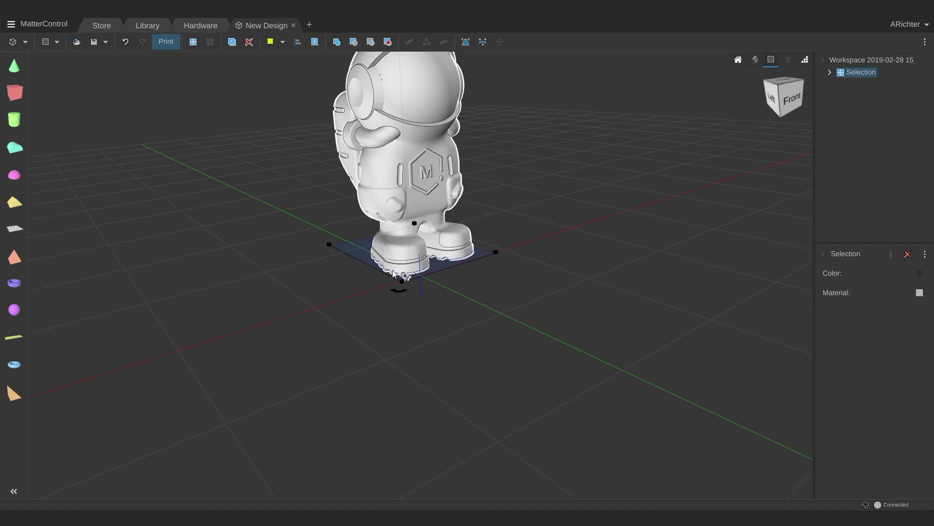
{"action": "left_click", "coordinate": [411, 224]}
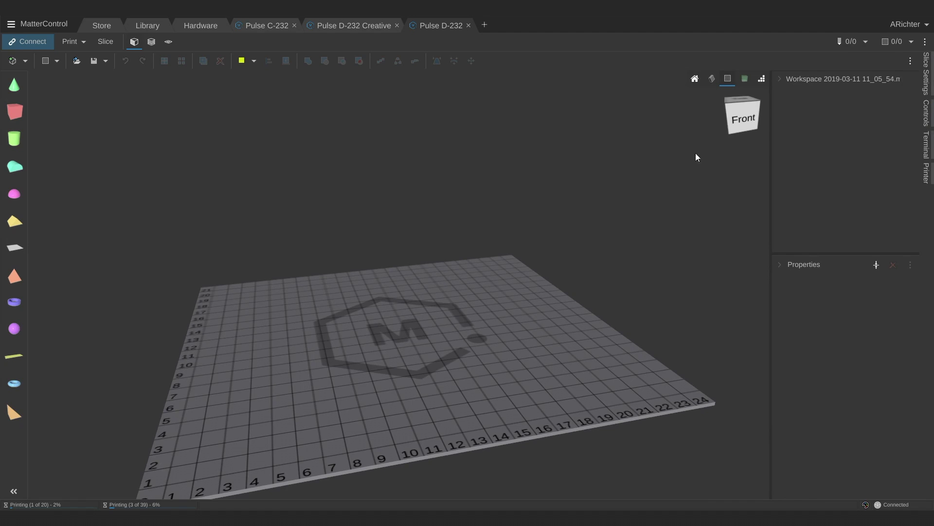
{"action": "left_click", "coordinate": [930, 88]}
{"action": "left_click", "coordinate": [911, 80]}
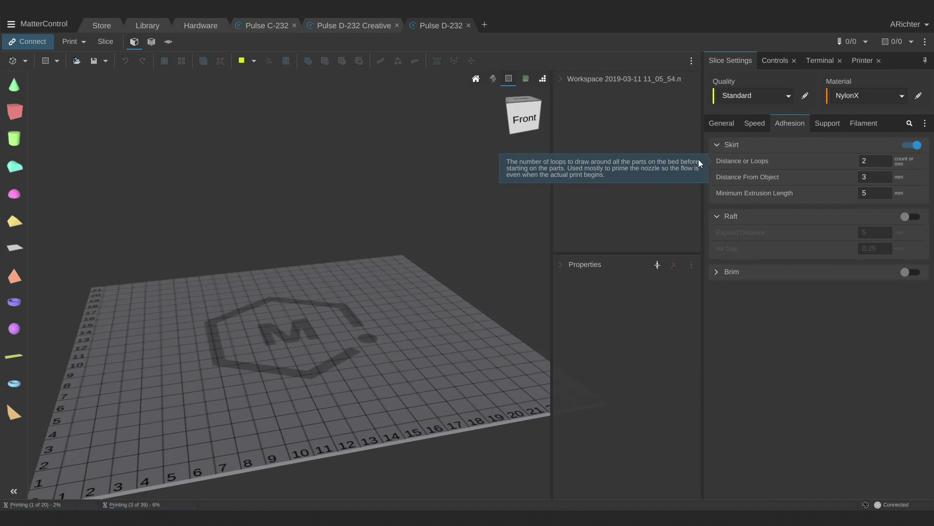
Switch between the printer Controls and Terminal panels, ending on Controls.
{"action": "left_click", "coordinate": [772, 61]}
{"action": "left_click", "coordinate": [813, 60]}
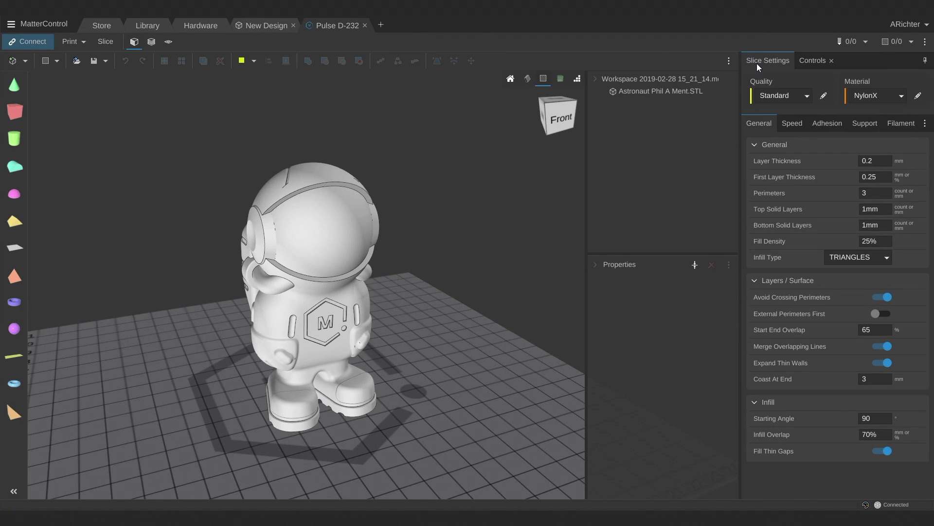
{"action": "left_click", "coordinate": [811, 59]}
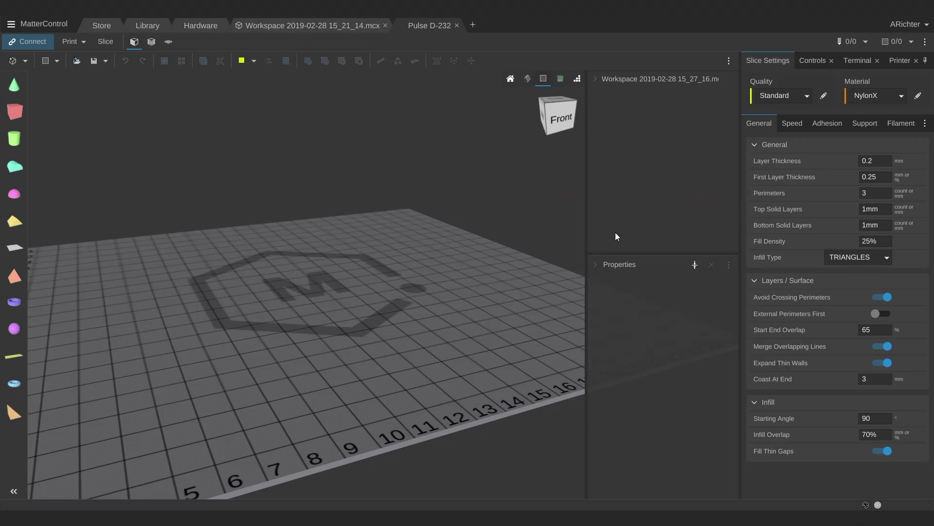
Close the 2019-02-28 workspace tab.
{"action": "left_click", "coordinate": [385, 26]}
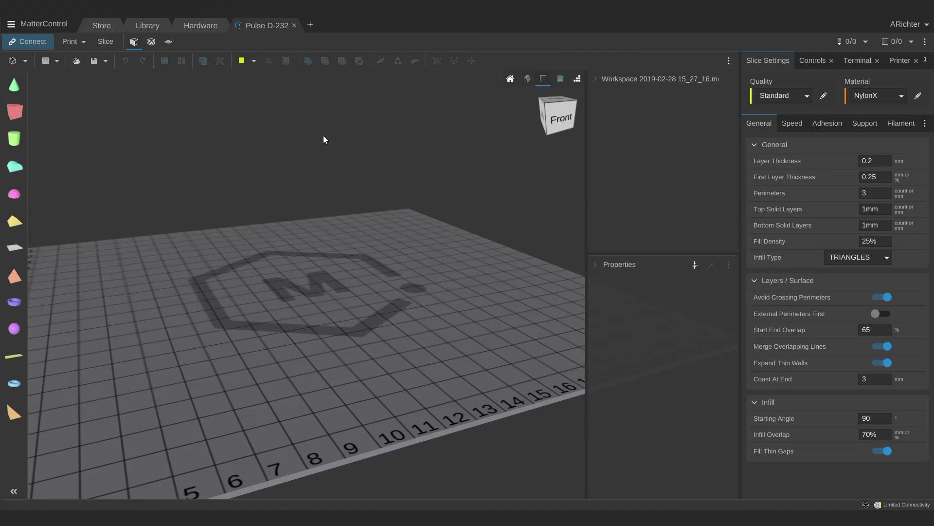
Close the Pulse D-232 tab and reopen the printer from Hardware > Printers.
{"action": "left_click", "coordinate": [294, 25]}
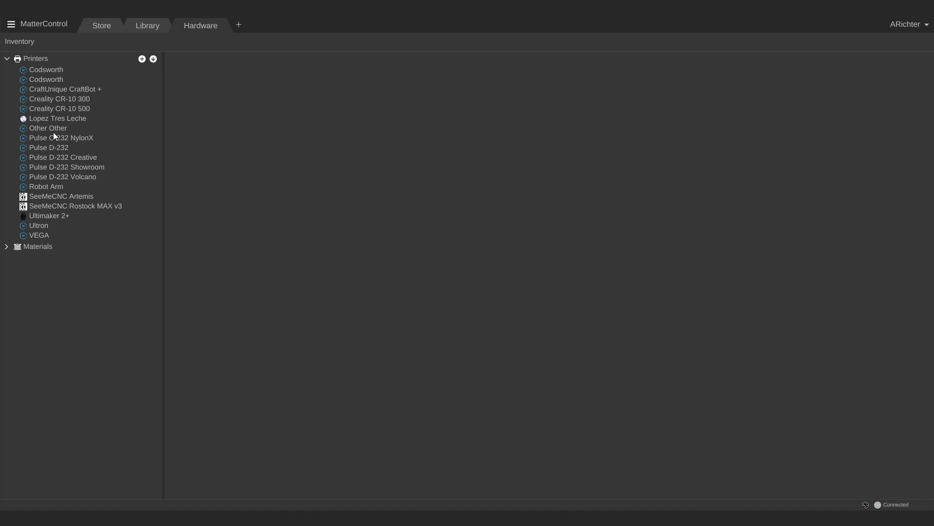
{"action": "double_click", "coordinate": [41, 148]}
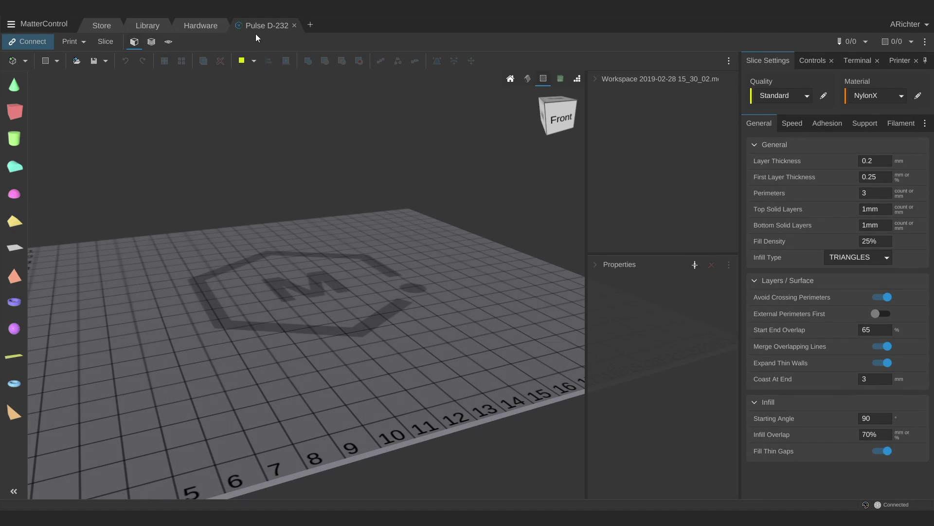
Zoom in, rotate the astronaut upright about 40°, and lay it flat on the bed.
{"action": "left_click", "coordinate": [814, 59]}
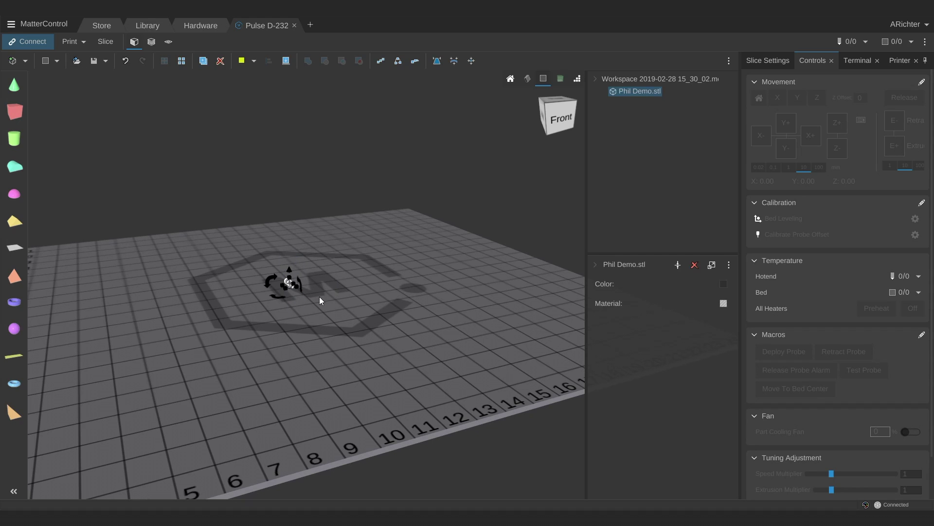
{"action": "scroll", "coordinate": [249, 277], "scroll_direction": "up", "scroll_amount": 8}
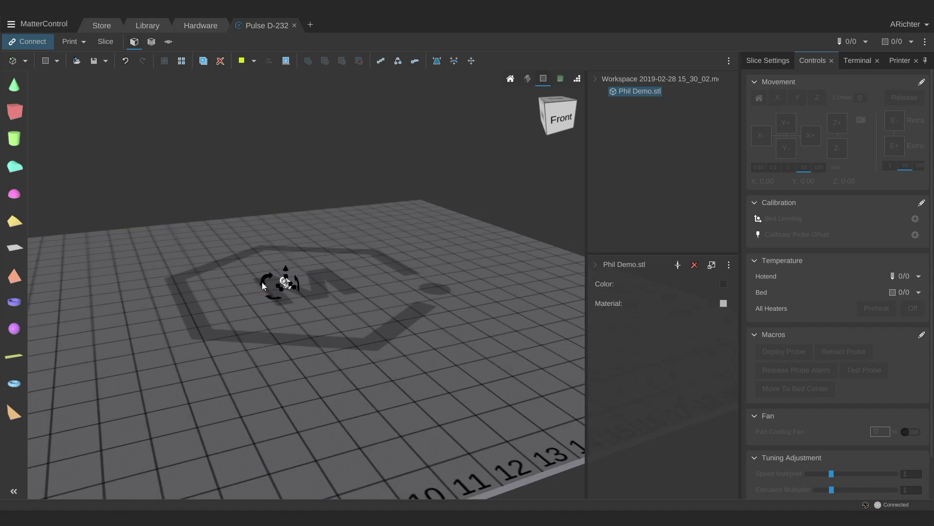
{"action": "scroll", "coordinate": [185, 285], "scroll_direction": "up", "scroll_amount": 6}
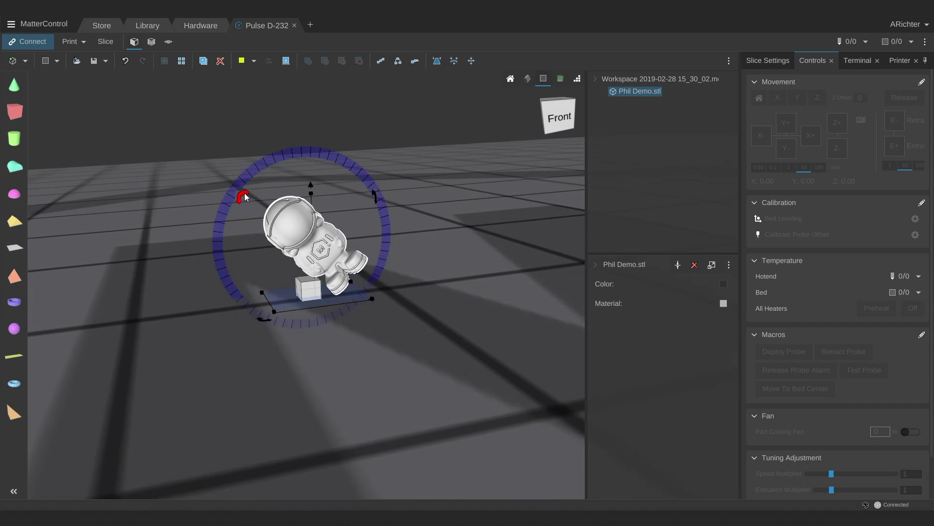
{"action": "left_click_drag", "start_coordinate": [242, 196], "coordinate": [298, 162]}
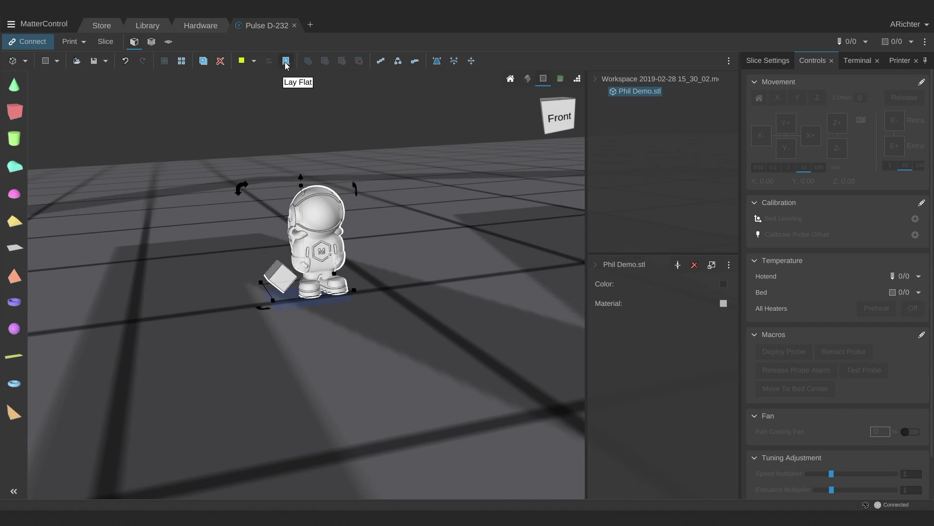
{"action": "left_click", "coordinate": [286, 62]}
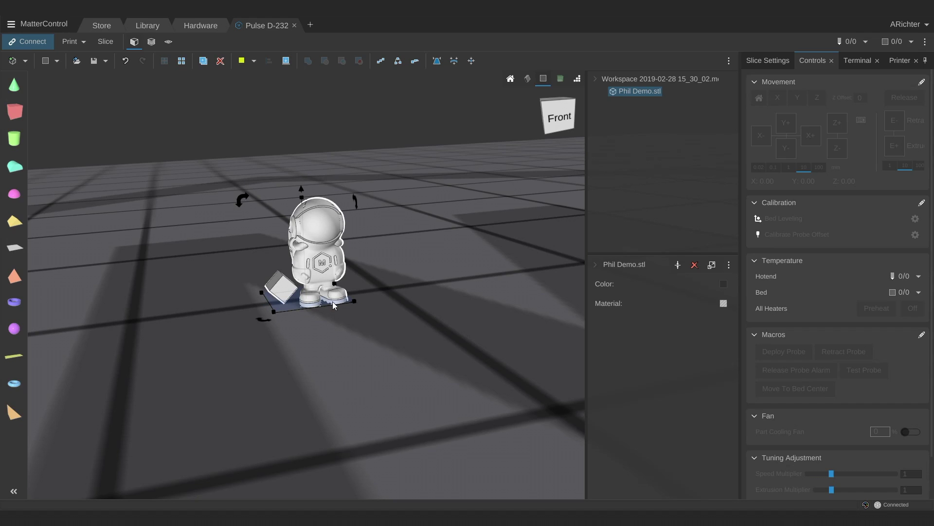
{"action": "right_click", "coordinate": [313, 247]}
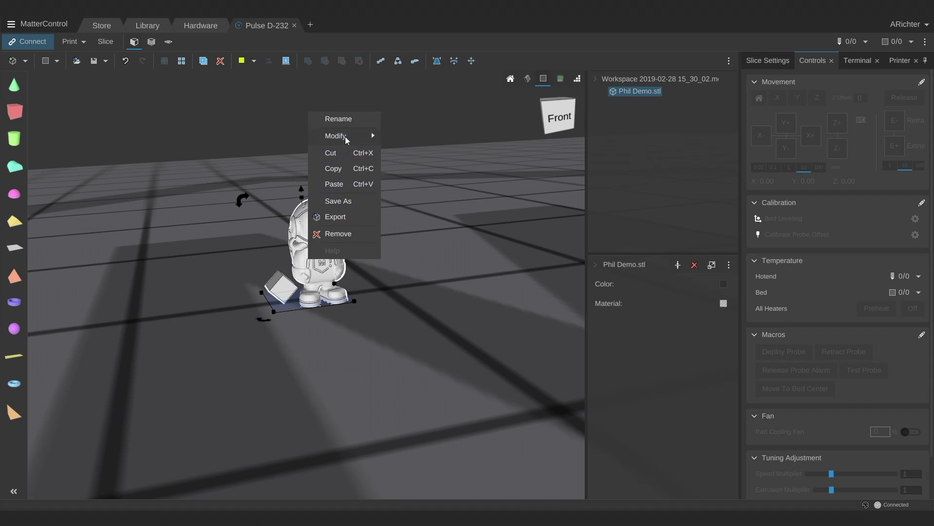
Add a Scale modifier to the astronaut with the Inches to mm operation, then deselect and undo once.
{"action": "mouse_move", "coordinate": [346, 136]}
{"action": "left_click", "coordinate": [407, 168]}
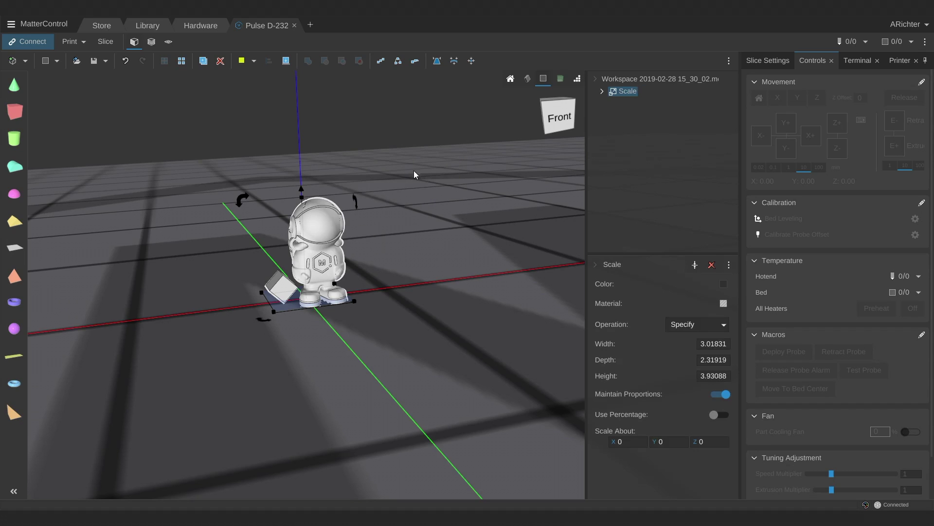
{"action": "left_click", "coordinate": [700, 326]}
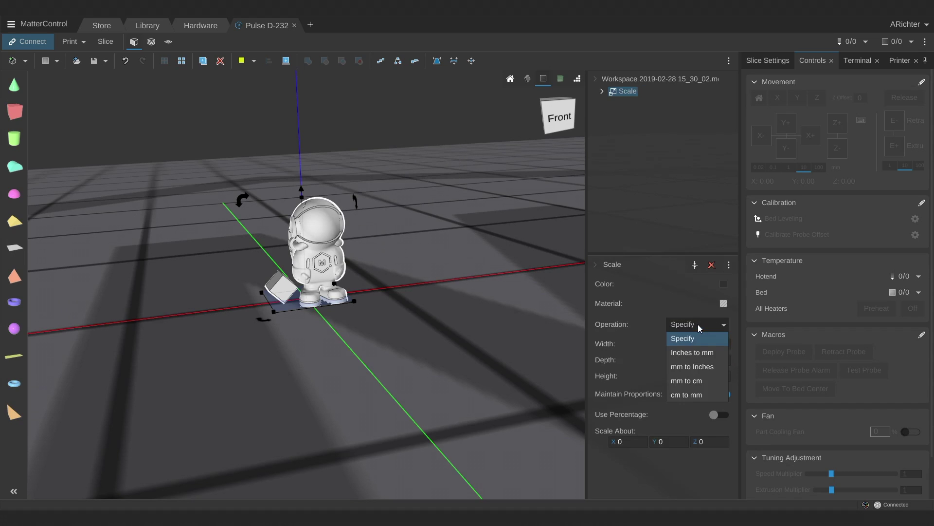
{"action": "left_click", "coordinate": [700, 353]}
{"action": "scroll", "coordinate": [329, 309], "scroll_direction": "down", "scroll_amount": 5}
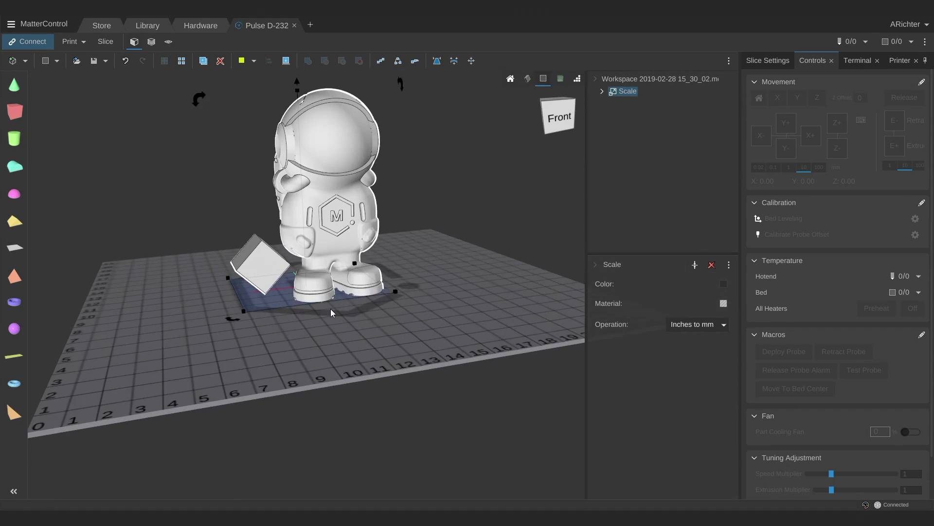
{"action": "left_click", "coordinate": [363, 158]}
{"action": "right_click_drag", "start_coordinate": [340, 251], "coordinate": [315, 199]}
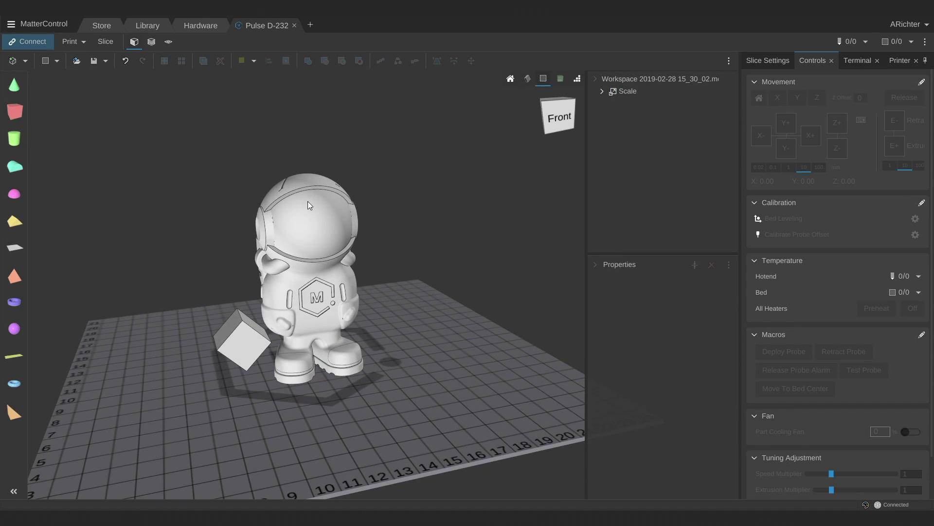
{"action": "key", "text": "ctrl+z"}
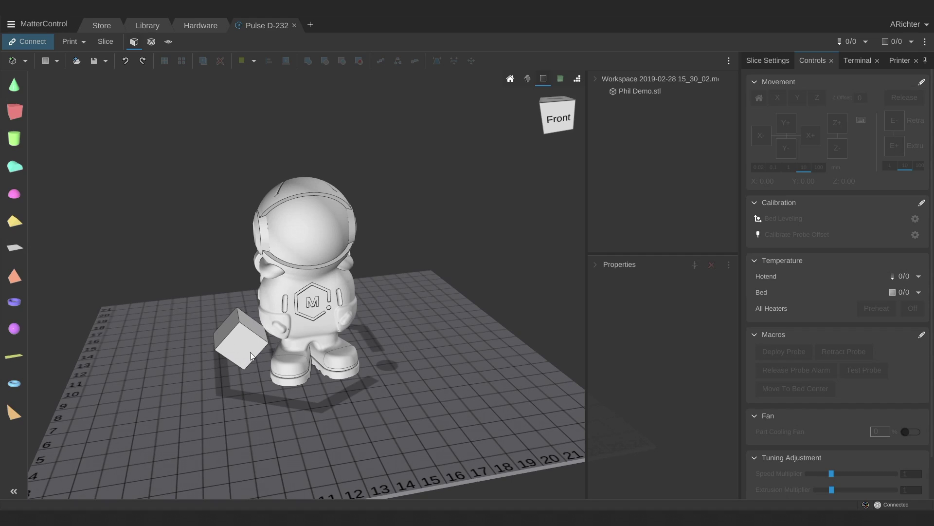
Ungroup the model and move the astronaut to the right across the bed.
{"action": "left_click", "coordinate": [297, 317]}
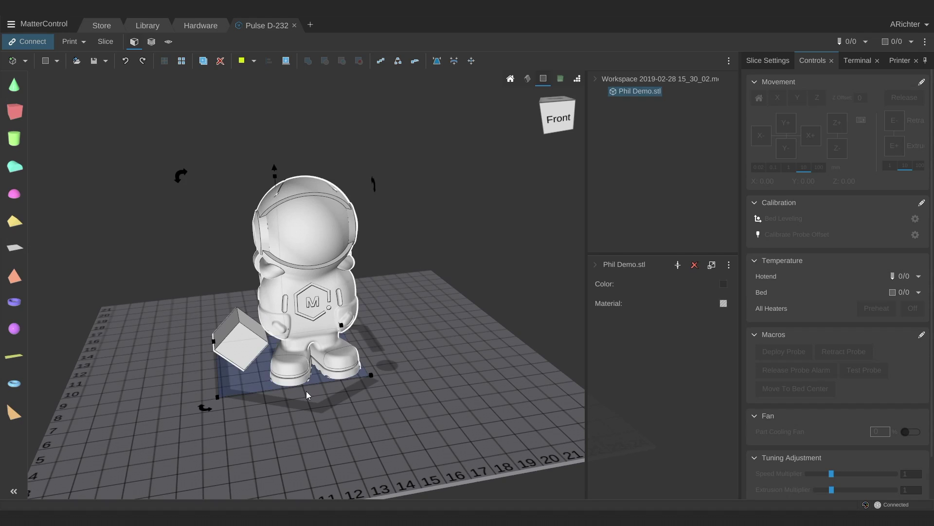
{"action": "left_click", "coordinate": [183, 66]}
{"action": "left_click_drag", "start_coordinate": [288, 308], "coordinate": [378, 297]}
Rotate the cube about -31°, lay it flat, and slide it left of the astronaut.
{"action": "left_click", "coordinate": [234, 334]}
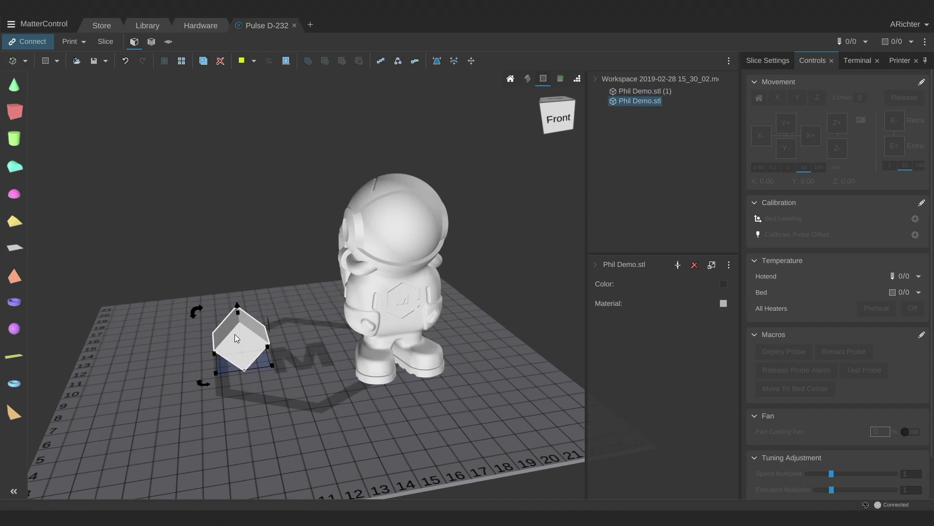
{"action": "left_click_drag", "start_coordinate": [219, 317], "coordinate": [196, 347]}
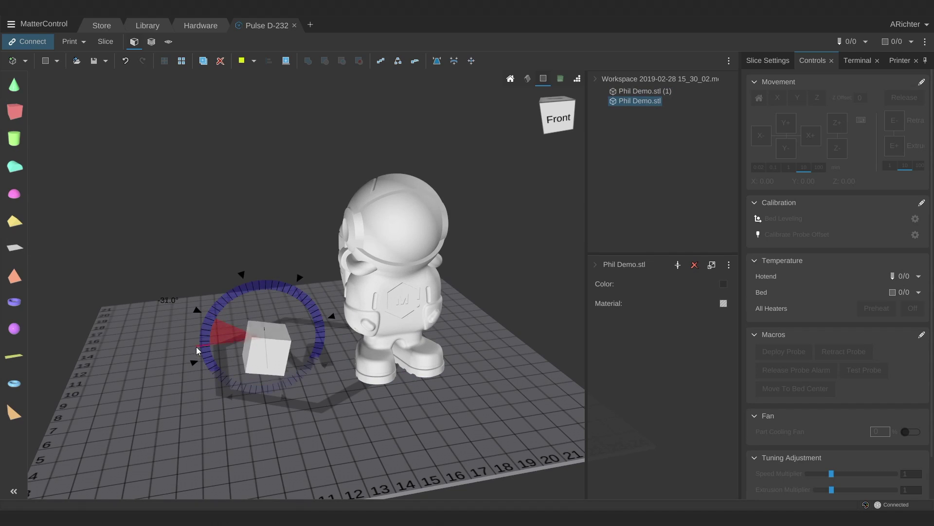
{"action": "left_click", "coordinate": [286, 61]}
{"action": "left_click", "coordinate": [245, 408]}
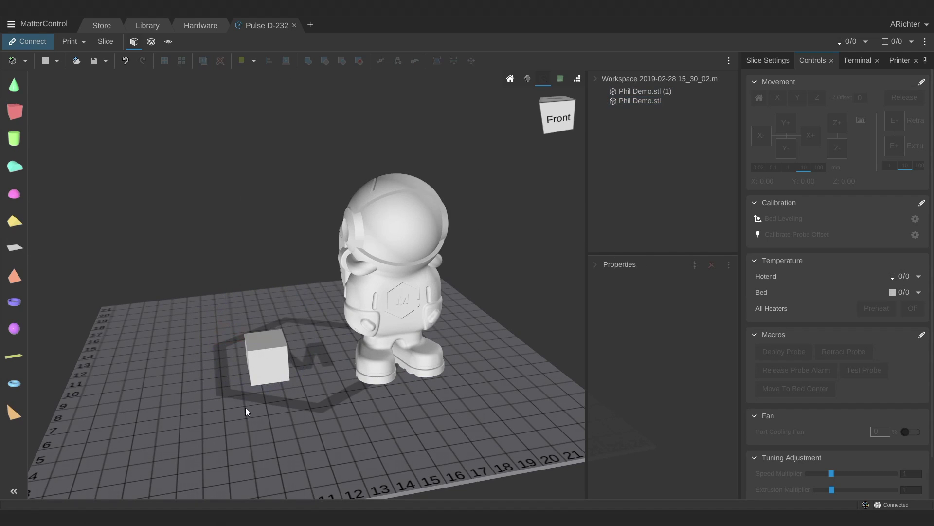
{"action": "left_click_drag", "start_coordinate": [264, 358], "coordinate": [192, 357]}
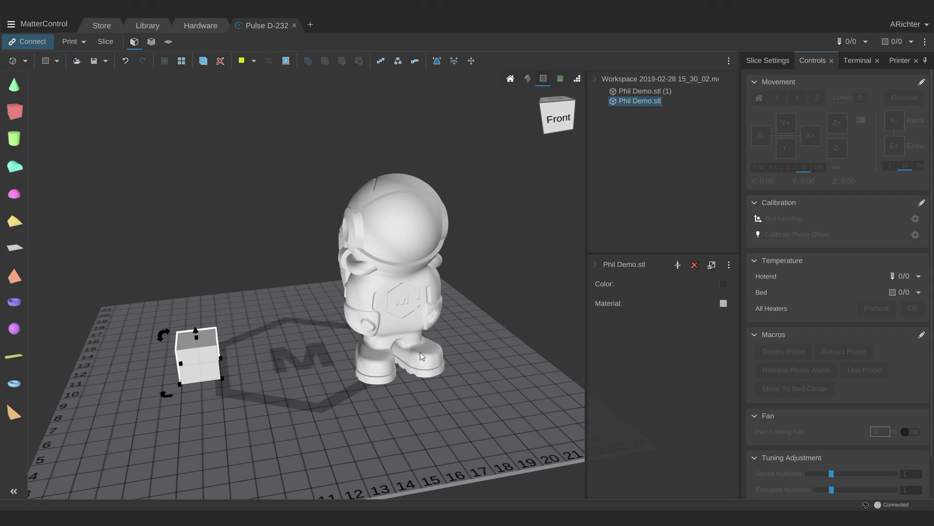
{"action": "left_click_drag", "start_coordinate": [421, 356], "coordinate": [391, 327]}
{"action": "right_click_drag", "start_coordinate": [282, 214], "coordinate": [277, 245]}
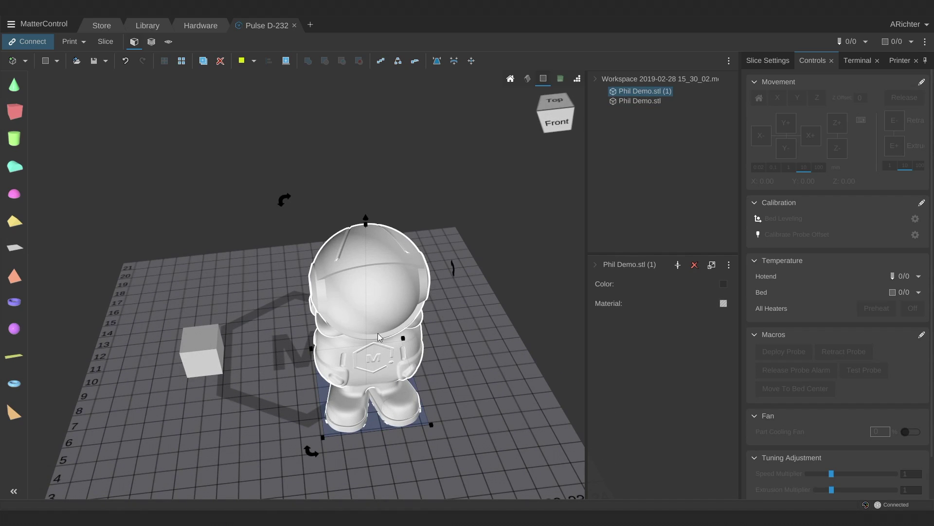
Make four astronaut copies with Duplicate and Ctrl+D, moving copies around the bed.
{"action": "left_click", "coordinate": [204, 62]}
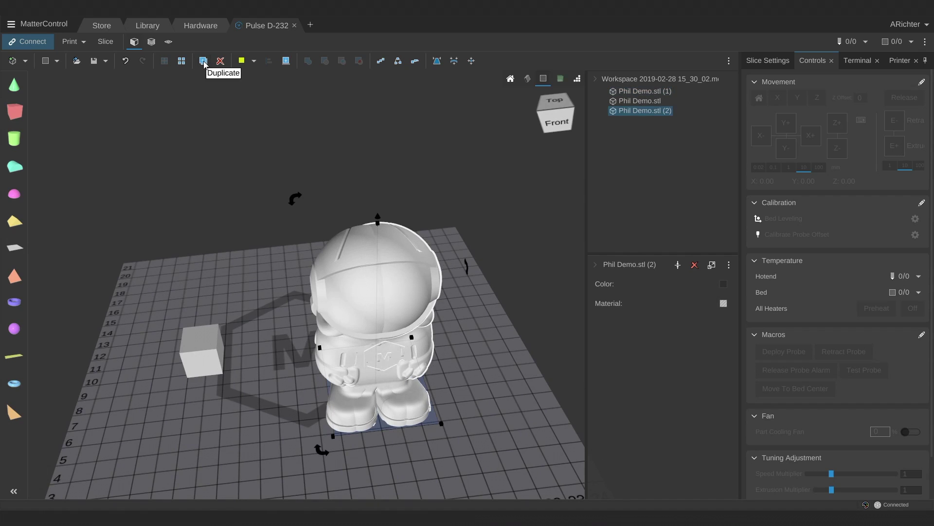
{"action": "left_click", "coordinate": [204, 62]}
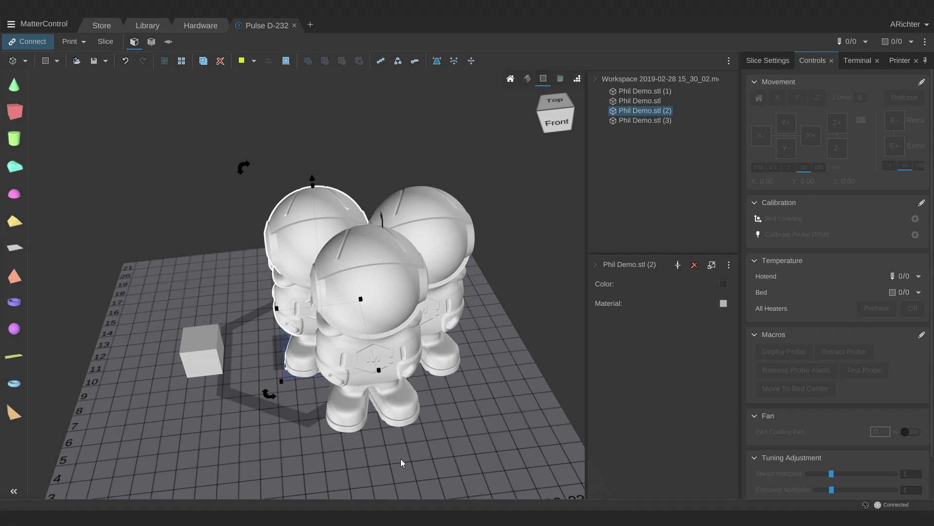
{"action": "key", "text": "ctrl+d"}
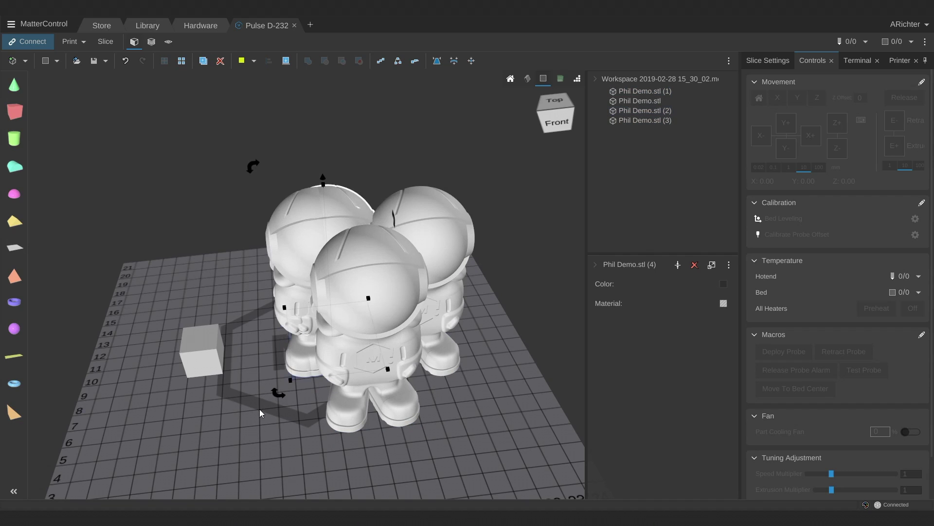
{"action": "key", "text": "ctrl+d"}
{"action": "left_click_drag", "start_coordinate": [208, 452], "coordinate": [296, 305]}
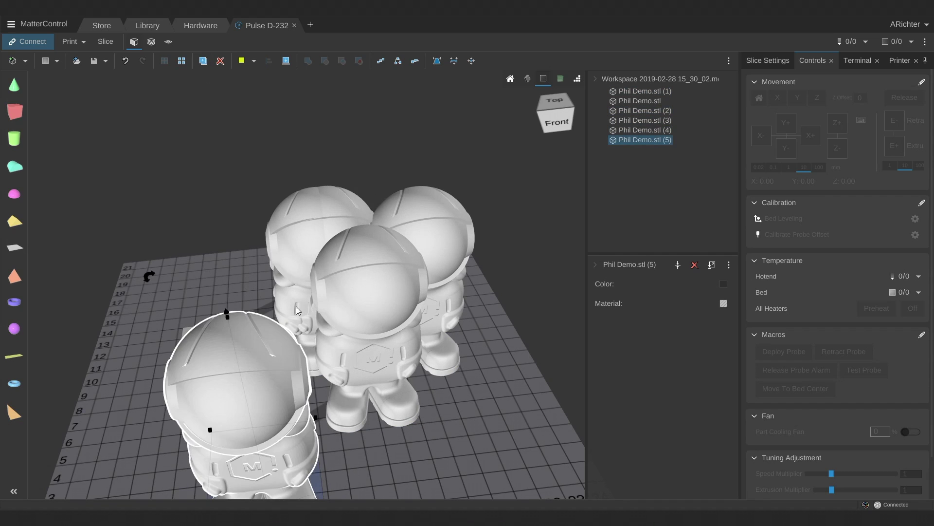
{"action": "left_click_drag", "start_coordinate": [340, 328], "coordinate": [375, 381]}
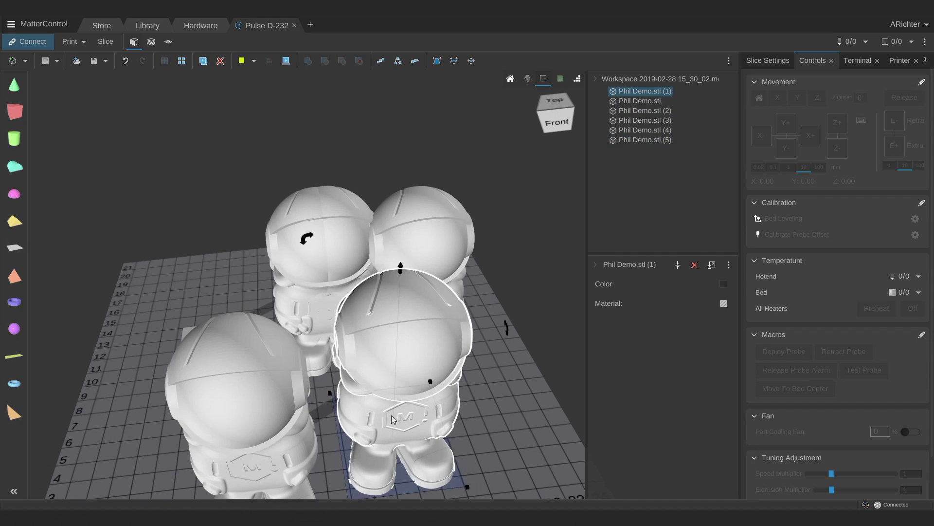
Delete the extra astronaut copies so one astronaut remains, then select the cube.
{"action": "key", "text": "Delete"}
{"action": "left_click", "coordinate": [299, 370]}
{"action": "key", "text": "Delete"}
{"action": "left_click", "coordinate": [431, 280]}
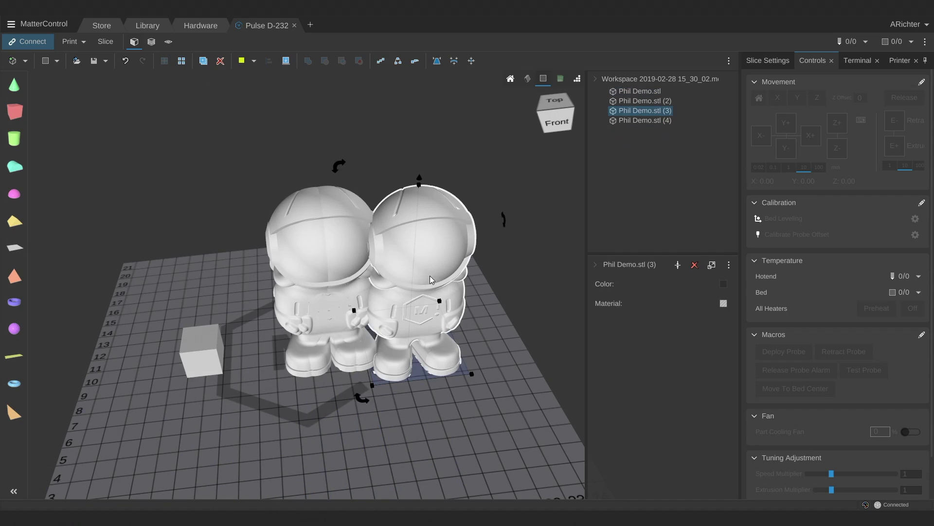
{"action": "left_click", "coordinate": [356, 208], "text": "shift"}
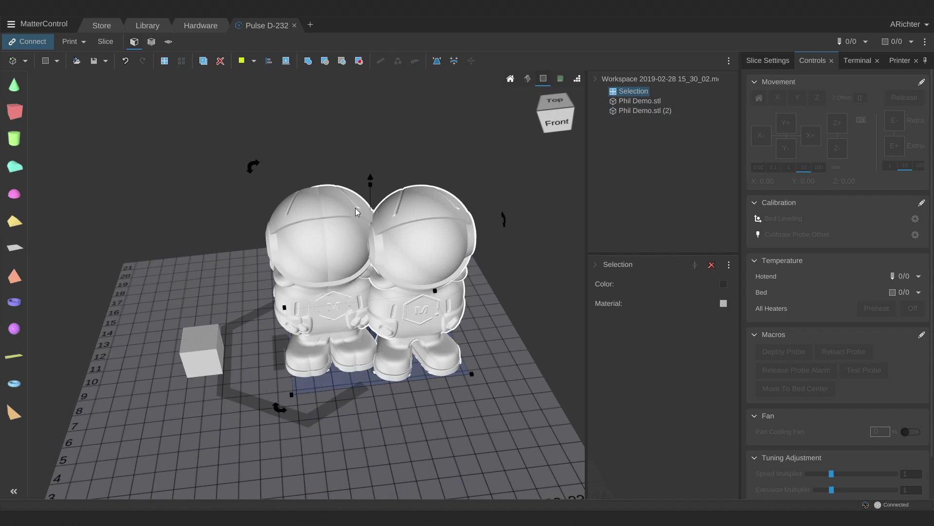
{"action": "left_click", "coordinate": [221, 61]}
{"action": "left_click", "coordinate": [202, 356]}
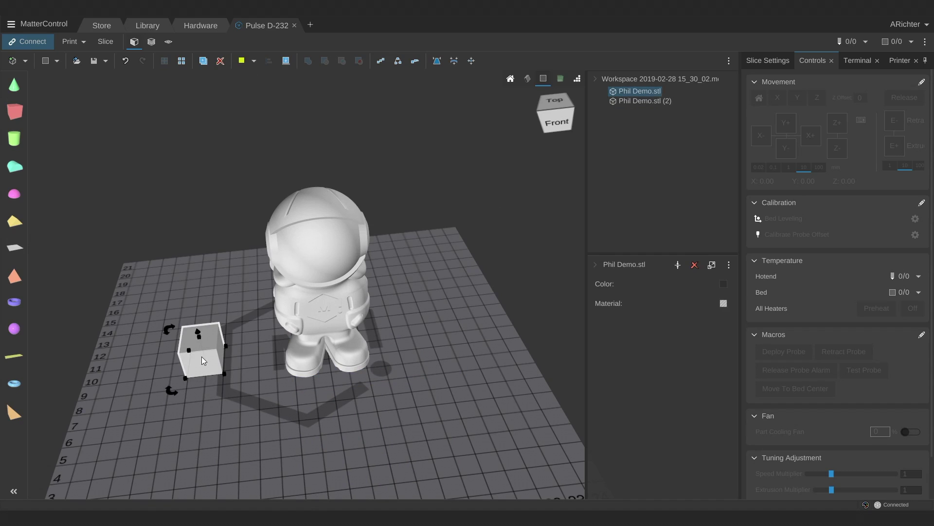
Duplicate the cube with Ctrl+D, spread the copies, then use Arrange All Parts around the astronaut.
{"action": "key", "text": "ctrl+d"}
{"action": "key", "text": "ctrl+d"}
{"action": "key", "text": "ctrl+d"}
{"action": "key", "text": "ctrl+d"}
{"action": "key", "text": "ctrl+d"}
{"action": "key", "text": "ctrl+d"}
{"action": "key", "text": "ctrl+d"}
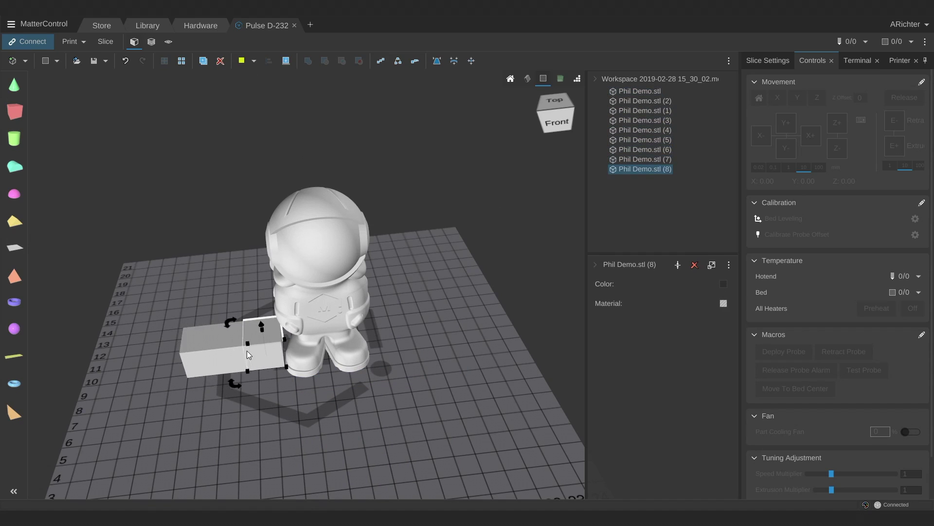
{"action": "left_click_drag", "start_coordinate": [255, 341], "coordinate": [423, 336]}
{"action": "left_click", "coordinate": [205, 355]}
{"action": "left_click_drag", "start_coordinate": [205, 354], "coordinate": [191, 335]}
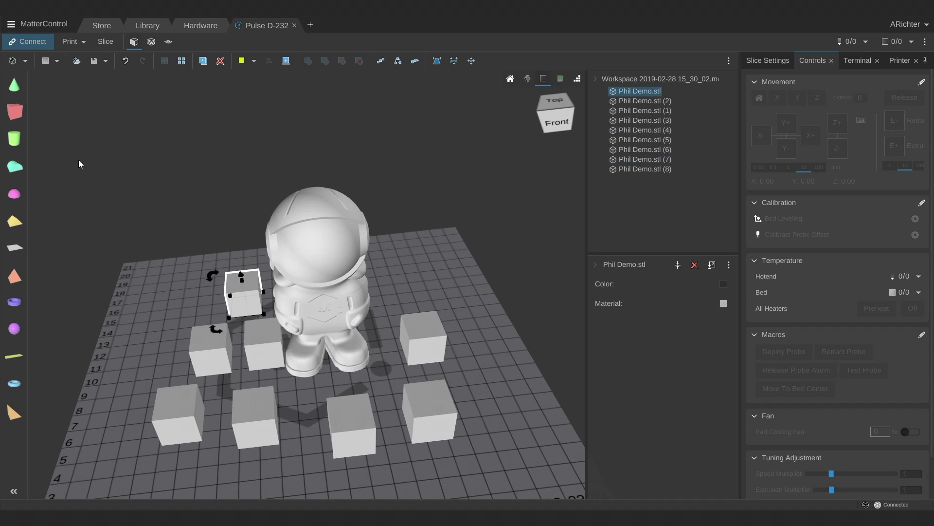
{"action": "left_click", "coordinate": [56, 61]}
{"action": "left_click", "coordinate": [100, 177]}
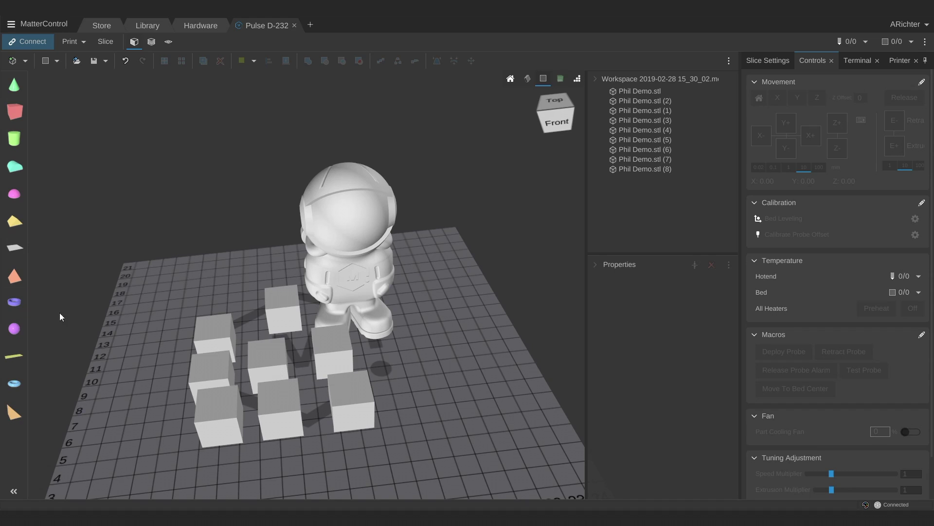
Add a ring to the bed and delete all the extra cubes.
{"action": "left_click_drag", "start_coordinate": [10, 305], "coordinate": [166, 387]}
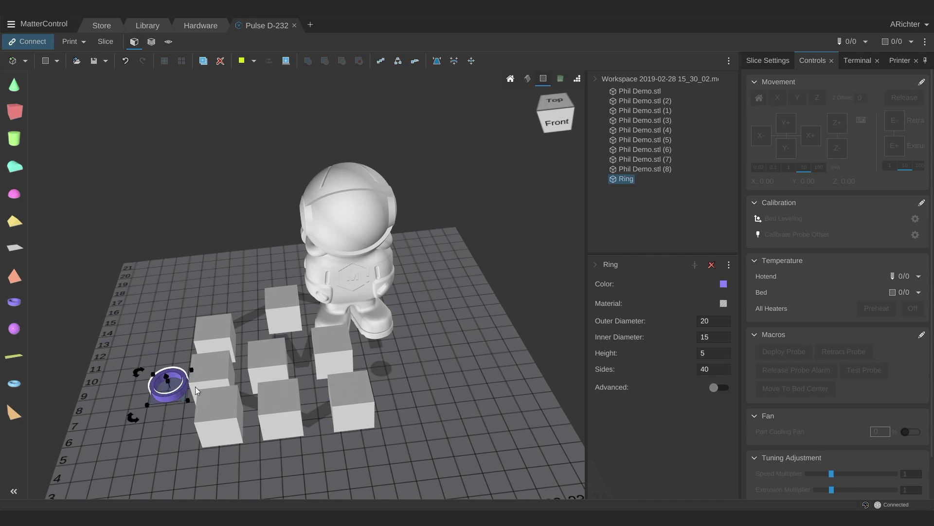
{"action": "left_click", "coordinate": [205, 399]}
{"action": "key", "text": "Delete"}
{"action": "left_click", "coordinate": [217, 370]}
{"action": "key", "text": "Delete"}
{"action": "left_click", "coordinate": [217, 335]}
{"action": "key", "text": "Delete"}
{"action": "left_click", "coordinate": [270, 314]}
{"action": "left_click", "coordinate": [270, 347], "text": "shift"}
{"action": "left_click", "coordinate": [282, 413], "text": "shift"}
{"action": "key", "text": "Delete"}
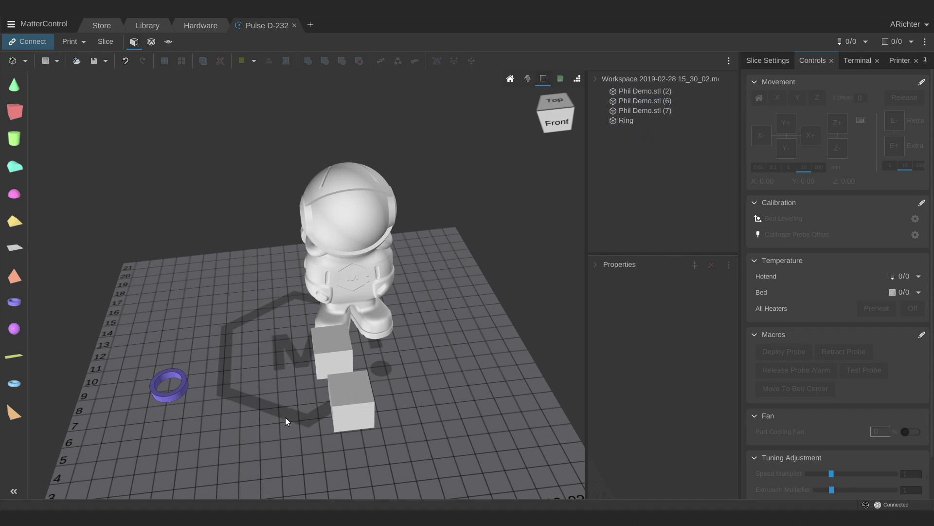
{"action": "left_click", "coordinate": [351, 406]}
{"action": "key", "text": "Delete"}
{"action": "left_click", "coordinate": [346, 363]}
{"action": "key", "text": "Delete"}
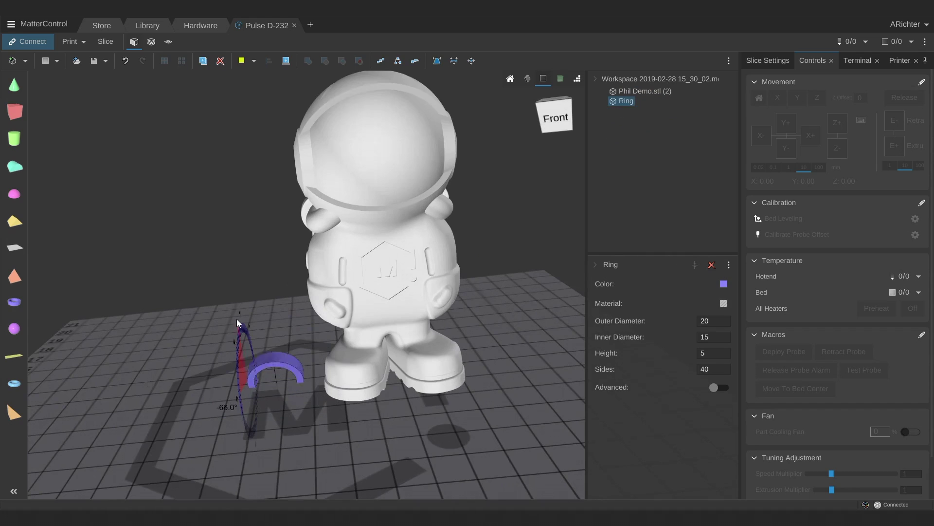
Rotate the ring upright by -90° and drop it onto the bed.
{"action": "left_click_drag", "start_coordinate": [241, 315], "coordinate": [257, 297]}
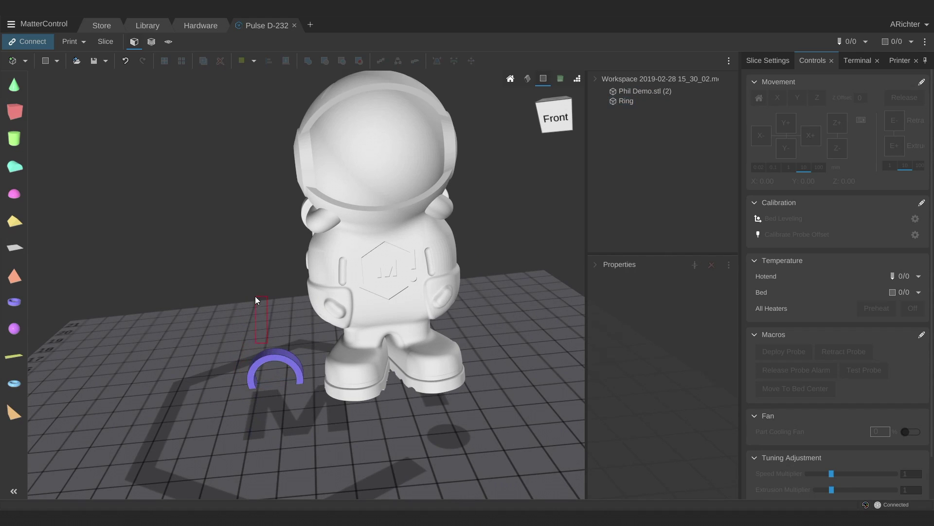
{"action": "left_click", "coordinate": [264, 358]}
{"action": "left_click", "coordinate": [268, 60]}
{"action": "left_click", "coordinate": [286, 60]}
{"action": "left_click", "coordinate": [247, 319]}
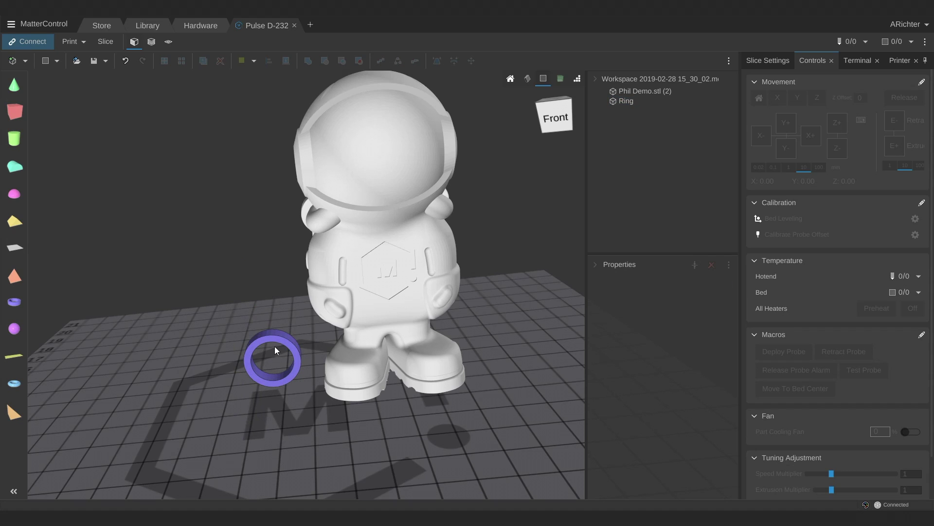
{"action": "right_click_drag", "start_coordinate": [271, 351], "coordinate": [238, 370]}
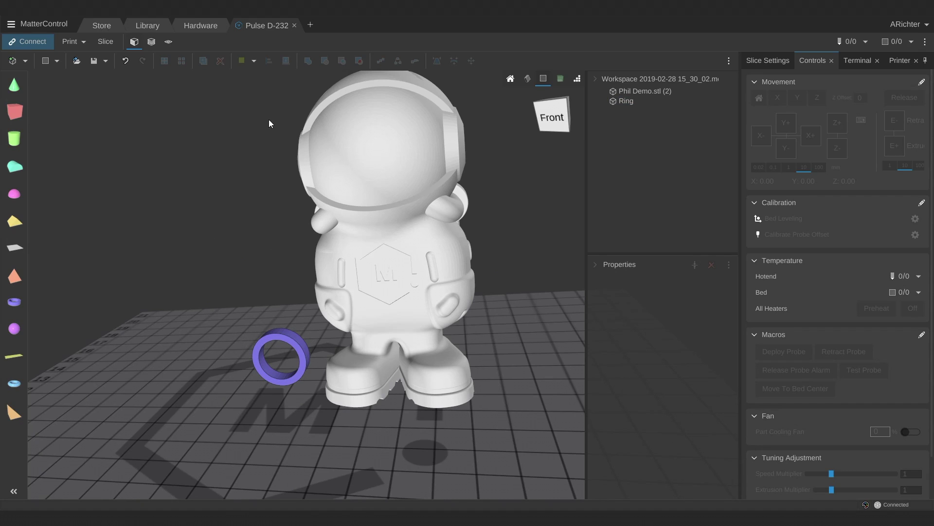
{"action": "left_click", "coordinate": [281, 335]}
Generate support pillars for the models and zoom in on them.
{"action": "left_click", "coordinate": [256, 61]}
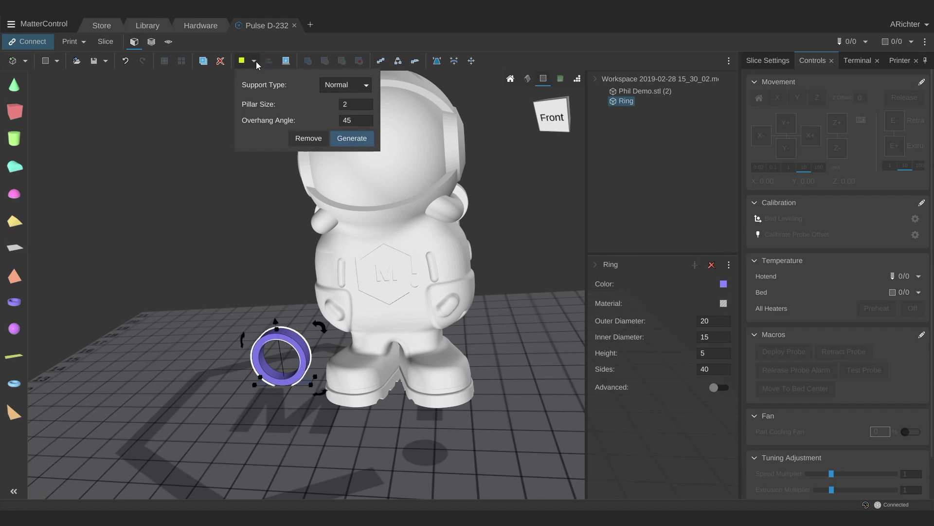
{"action": "left_click", "coordinate": [352, 138]}
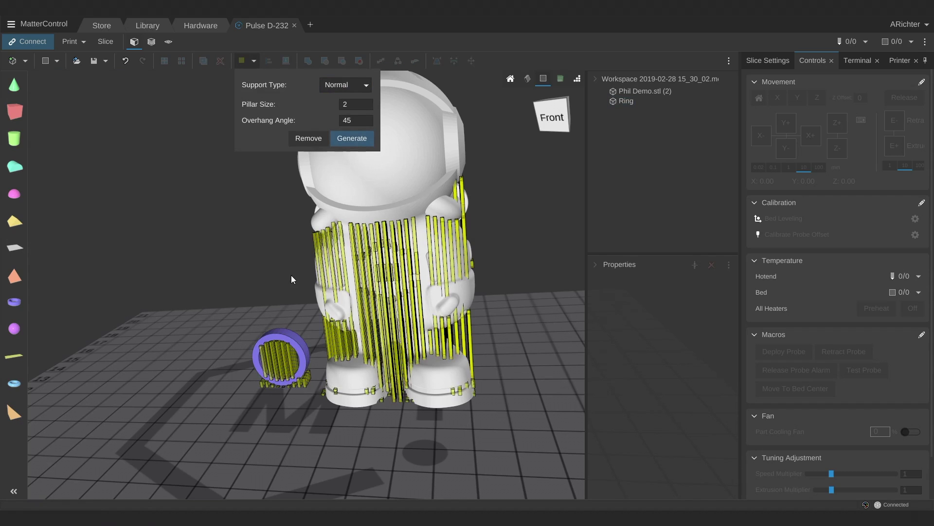
{"action": "scroll", "coordinate": [294, 321], "scroll_direction": "up", "scroll_amount": 4}
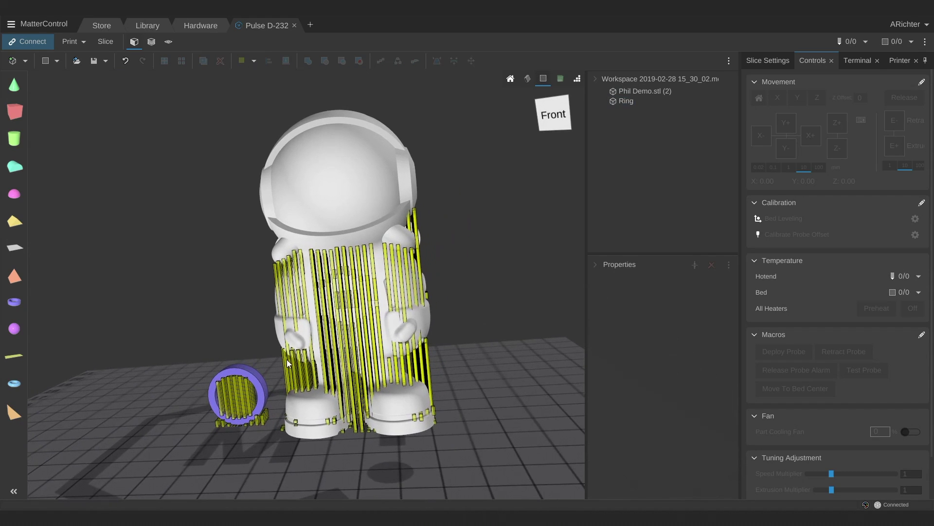
{"action": "scroll", "coordinate": [286, 390], "scroll_direction": "up", "scroll_amount": 3}
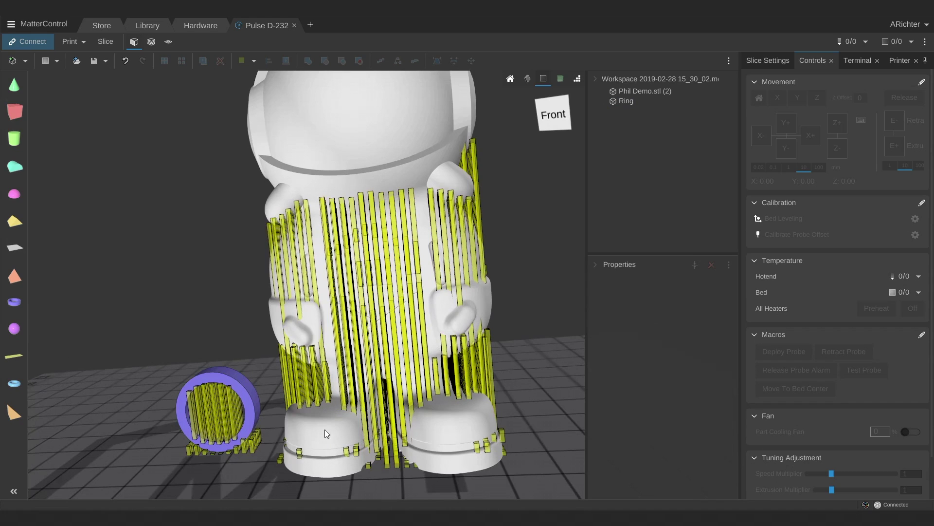
{"action": "middle_click_drag", "start_coordinate": [325, 433], "coordinate": [304, 397]}
Select the astronaut to inspect the supports under its arms and body.
{"action": "left_click", "coordinate": [299, 405]}
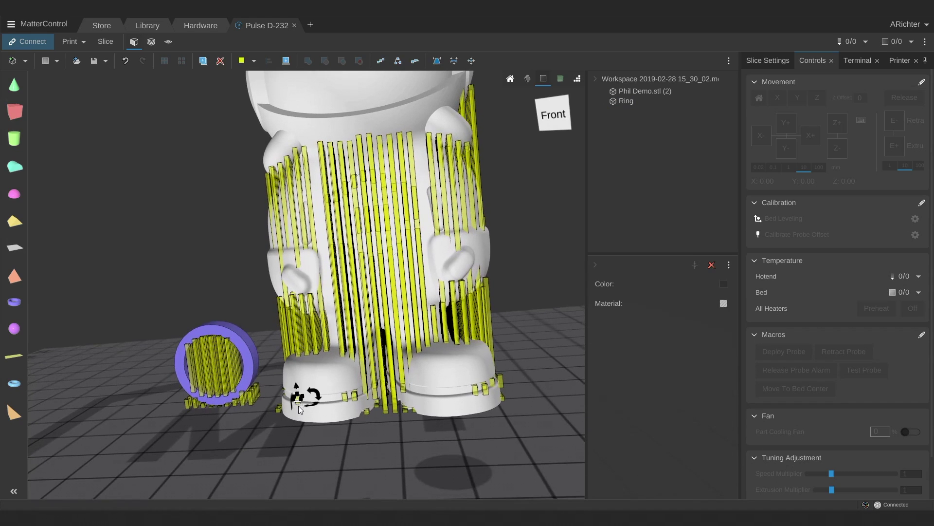
{"action": "left_click", "coordinate": [282, 409]}
{"action": "left_click", "coordinate": [292, 407]}
{"action": "left_click", "coordinate": [279, 408]}
{"action": "left_click", "coordinate": [292, 407]}
{"action": "left_click", "coordinate": [359, 429]}
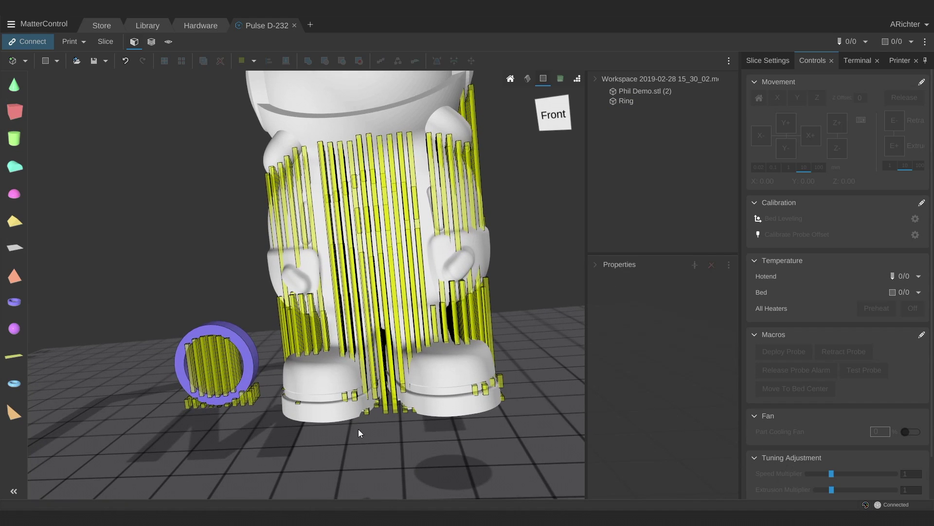
{"action": "left_click", "coordinate": [367, 416]}
{"action": "left_click", "coordinate": [503, 341]}
{"action": "left_click", "coordinate": [452, 246]}
{"action": "scroll", "coordinate": [444, 173], "scroll_direction": "down", "scroll_amount": 5}
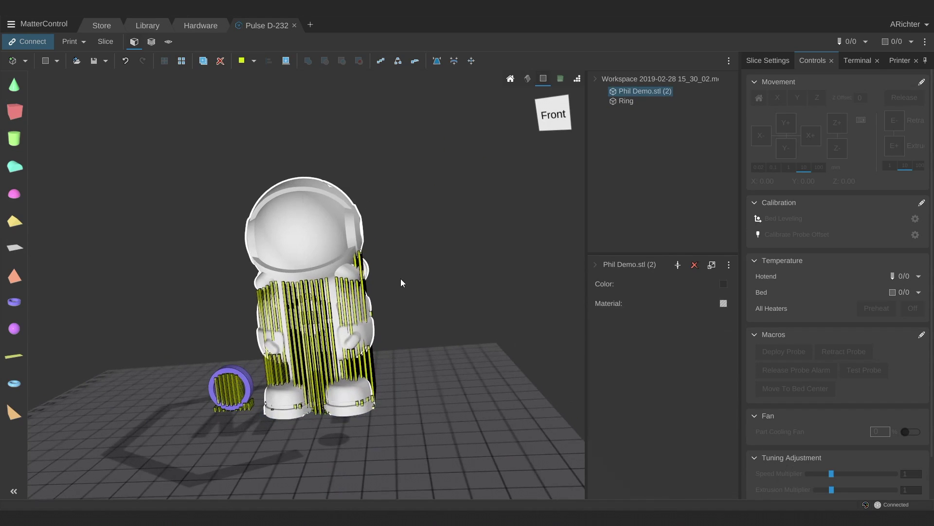
From the front view, box-select the astronaut with its supports and delete the support pillars.
{"action": "left_click", "coordinate": [544, 117]}
{"action": "left_click", "coordinate": [568, 109]}
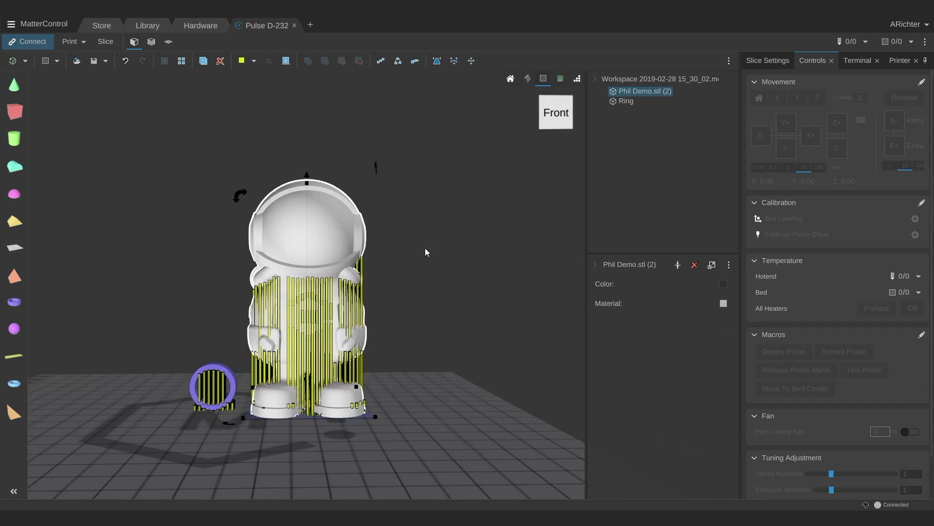
{"action": "left_click", "coordinate": [412, 233]}
{"action": "left_click_drag", "start_coordinate": [441, 138], "coordinate": [240, 436]}
{"action": "left_click_drag", "start_coordinate": [373, 431], "coordinate": [411, 440]}
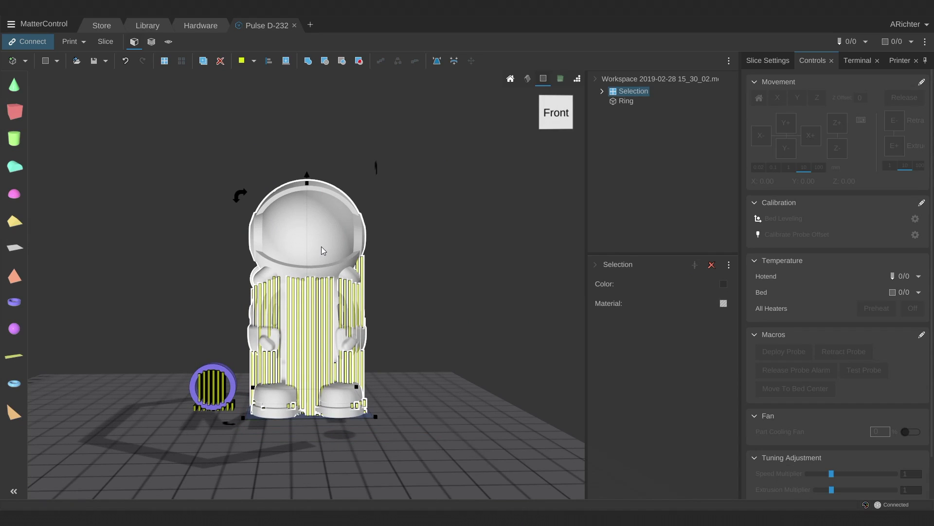
{"action": "key", "text": "ctrl+d"}
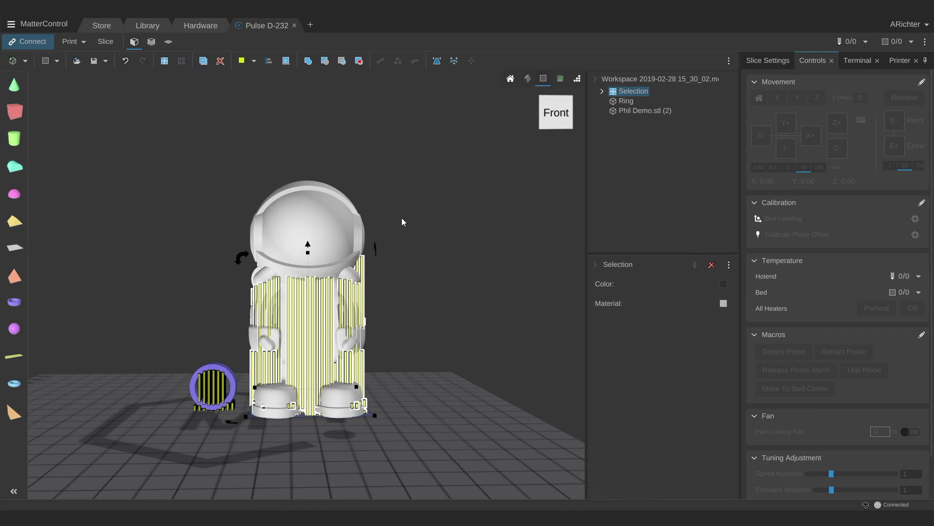
{"action": "left_click", "coordinate": [529, 365]}
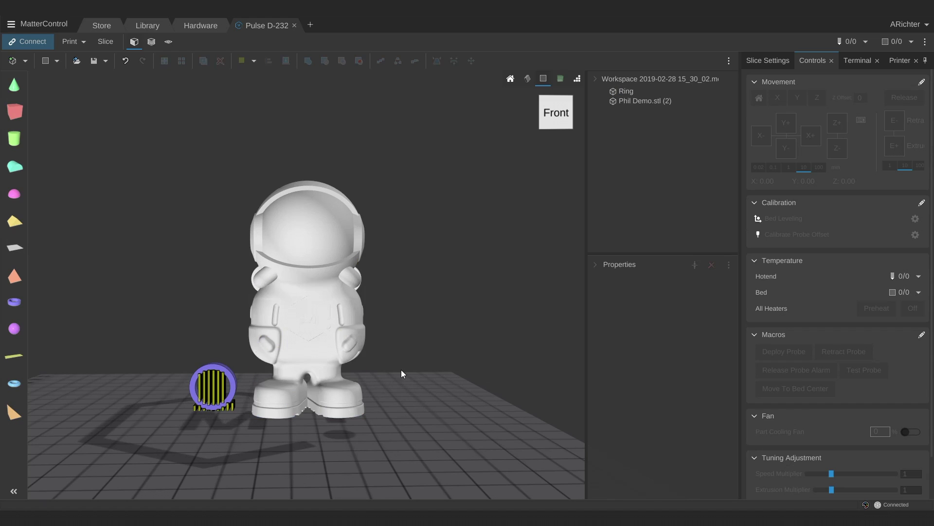
{"action": "scroll", "coordinate": [328, 411], "scroll_direction": "up", "scroll_amount": 3}
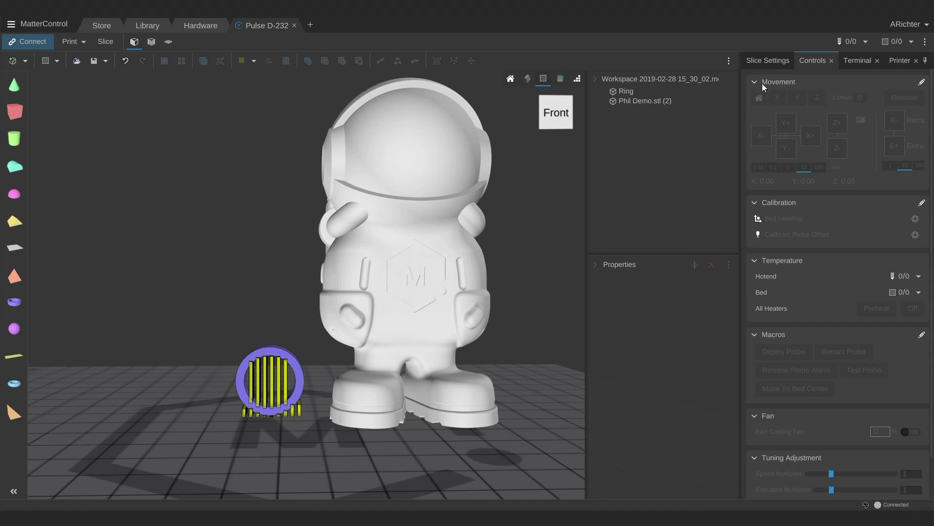
Confirm Standard quality and NylonX material in Slice Settings, then slice the scene.
{"action": "left_click", "coordinate": [764, 65]}
{"action": "left_click", "coordinate": [769, 95]}
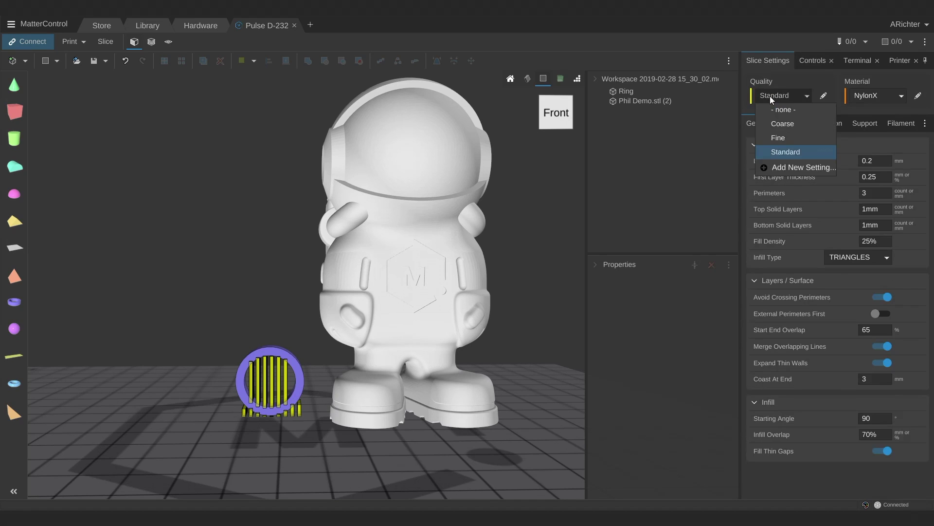
{"action": "left_click", "coordinate": [882, 89]}
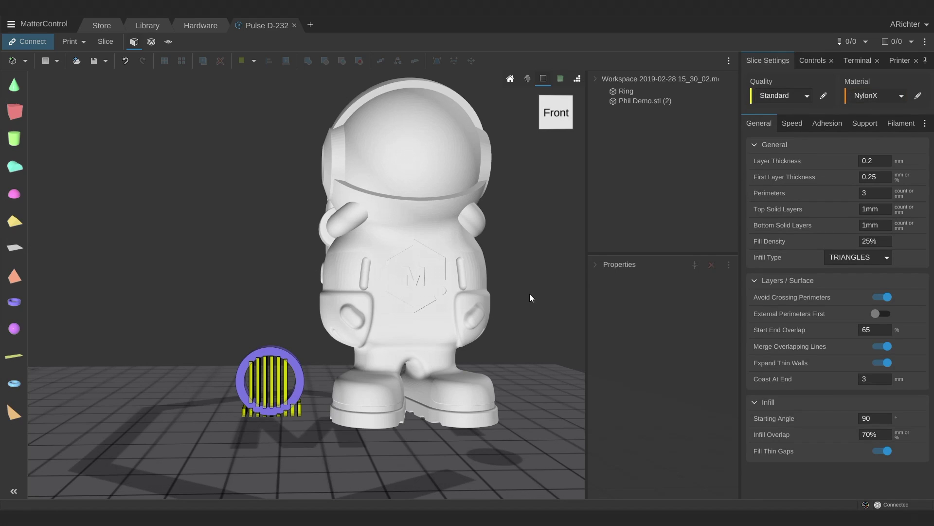
{"action": "left_click", "coordinate": [106, 42]}
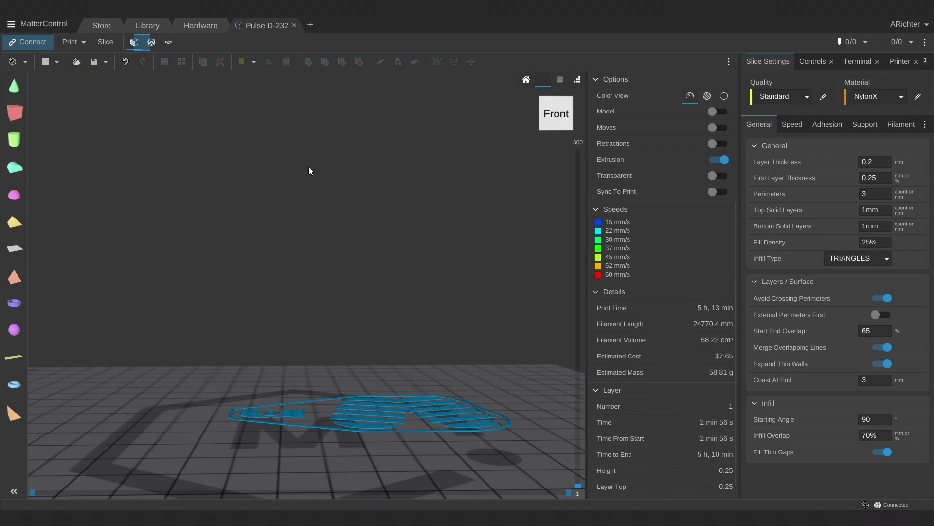
Orbit the sliced preview and step the layer slider up through the layers.
{"action": "left_click_drag", "start_coordinate": [309, 170], "coordinate": [264, 249]}
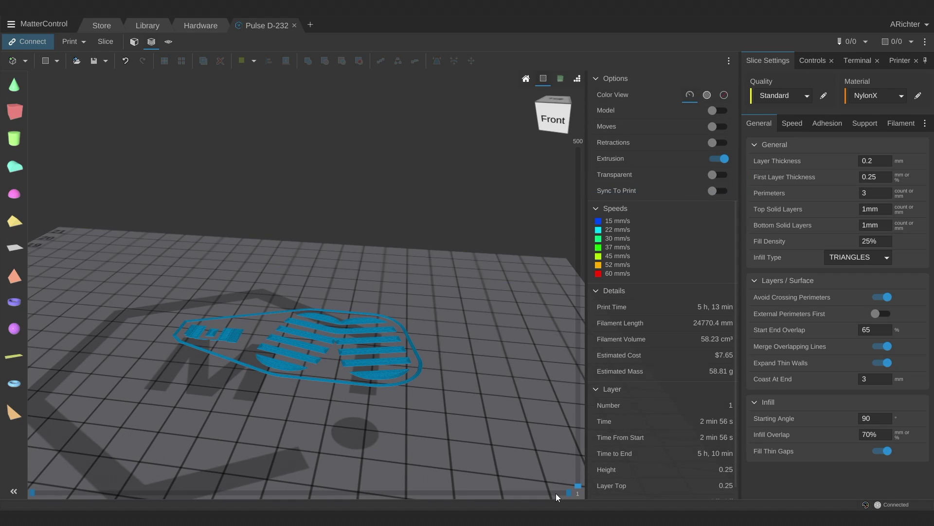
{"action": "left_click_drag", "start_coordinate": [579, 489], "coordinate": [578, 173]}
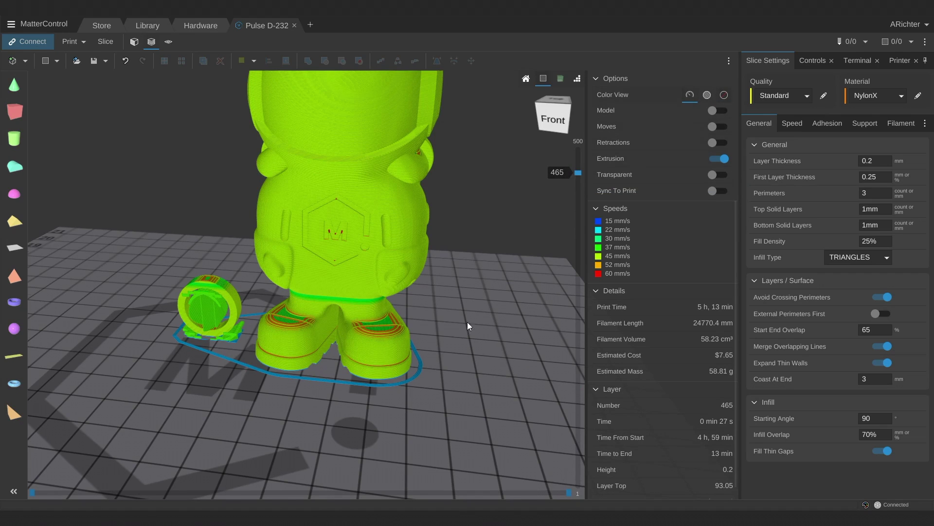
{"action": "left_click_drag", "start_coordinate": [467, 322], "coordinate": [483, 328]}
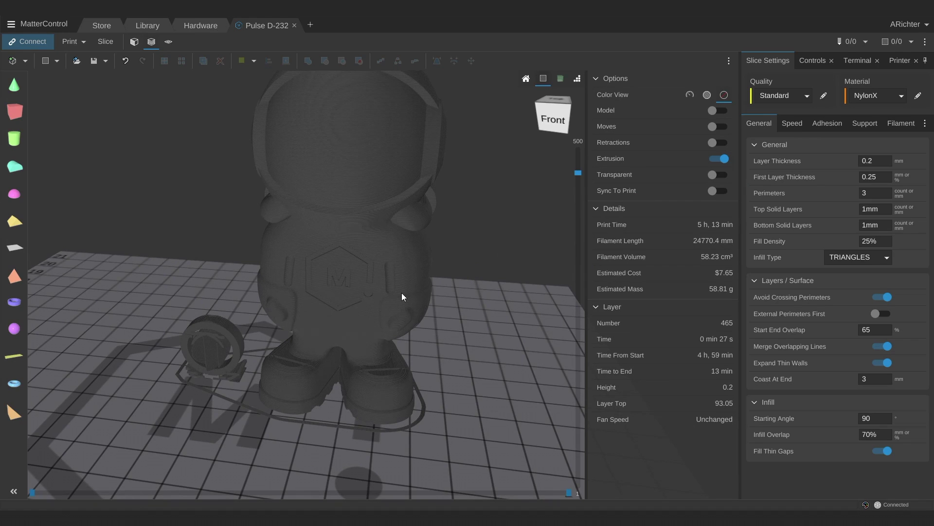
Switch to the top-down 2D layer view and move the slider down to the first layer.
{"action": "left_click", "coordinate": [169, 43]}
{"action": "scroll", "coordinate": [324, 329], "scroll_direction": "up", "scroll_amount": 3}
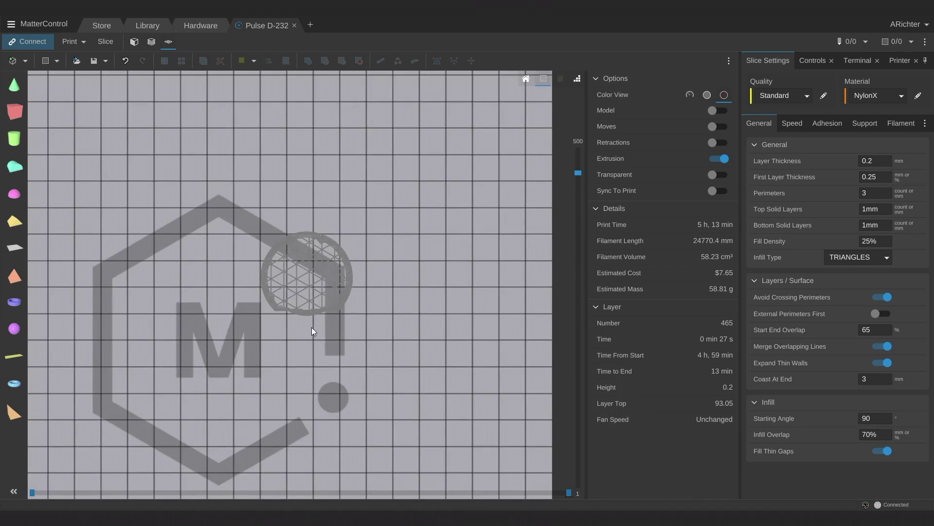
{"action": "scroll", "coordinate": [311, 327], "scroll_direction": "up", "scroll_amount": 3}
{"action": "left_click_drag", "start_coordinate": [579, 172], "coordinate": [591, 495]}
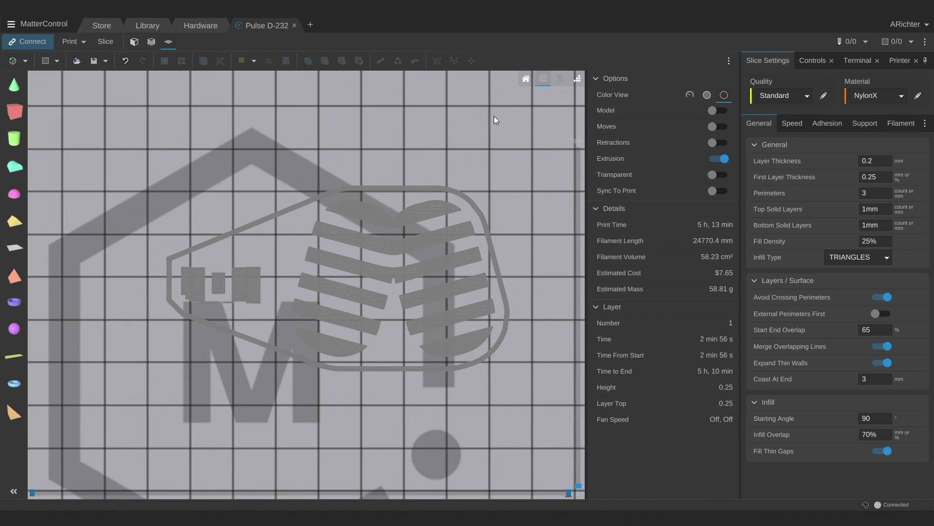
{"action": "left_click", "coordinate": [864, 43]}
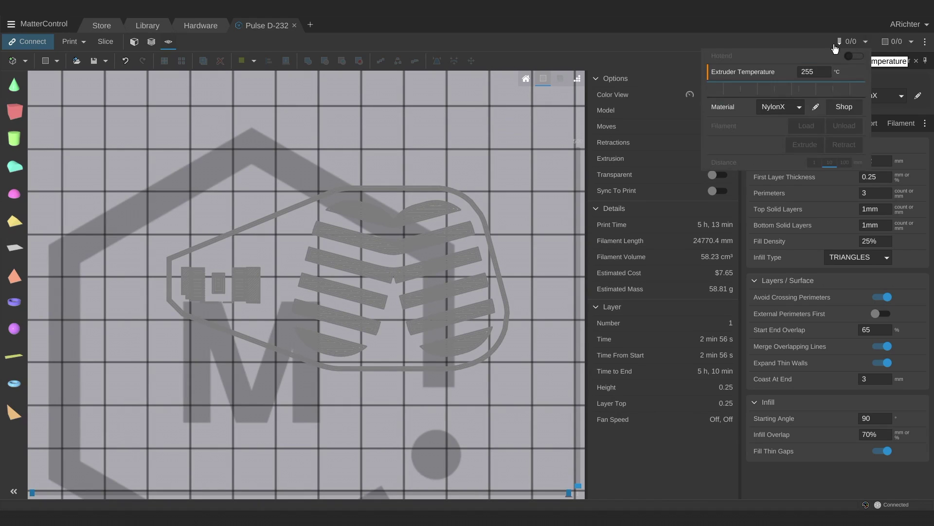
{"action": "left_click", "coordinate": [828, 74]}
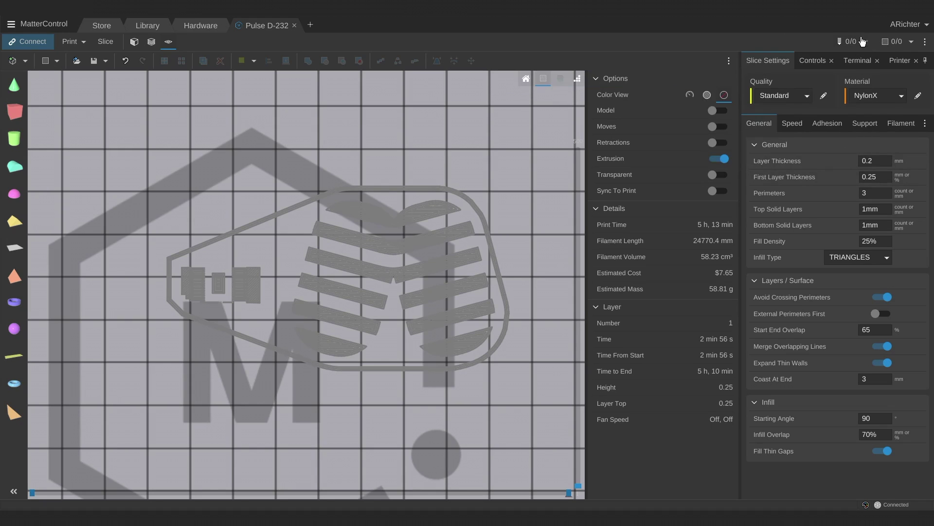
{"action": "mouse_move", "coordinate": [891, 44]}
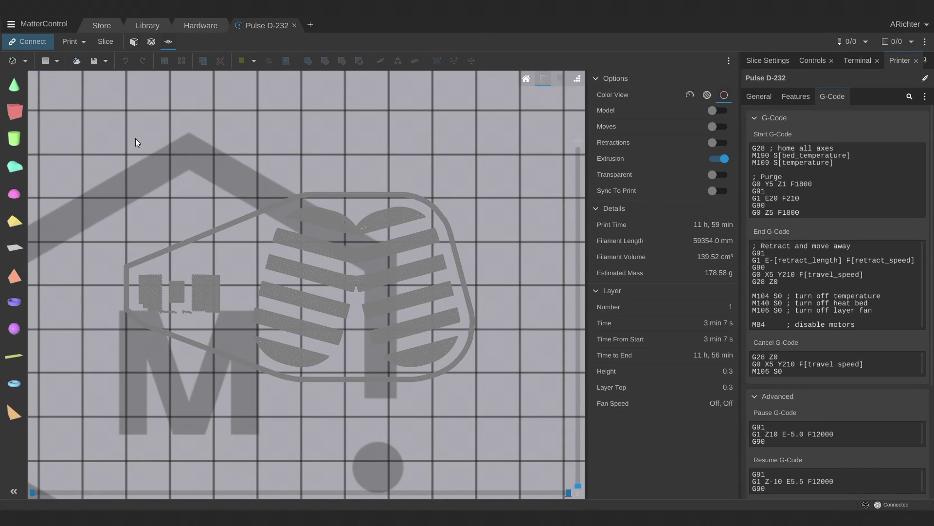
Export the bed's astronaut and ring as a Machine File (G-Code).
{"action": "left_click", "coordinate": [49, 61]}
{"action": "left_click", "coordinate": [82, 157]}
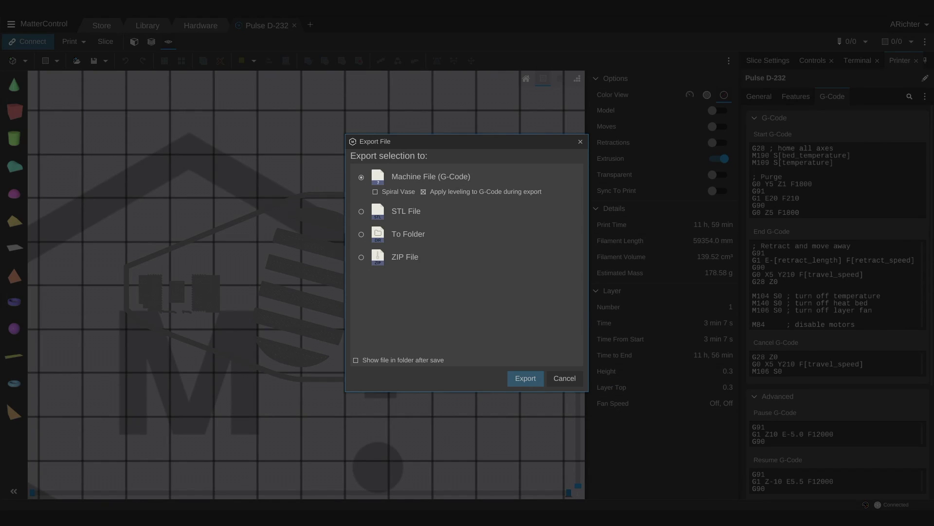
{"action": "key", "text": "Return"}
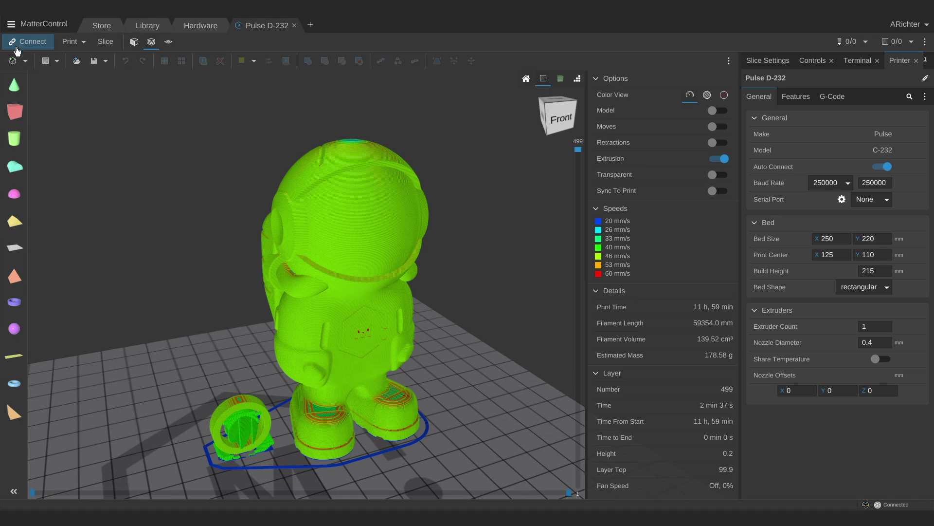
Open MatterControl Help from the main menu.
{"action": "left_click", "coordinate": [11, 25]}
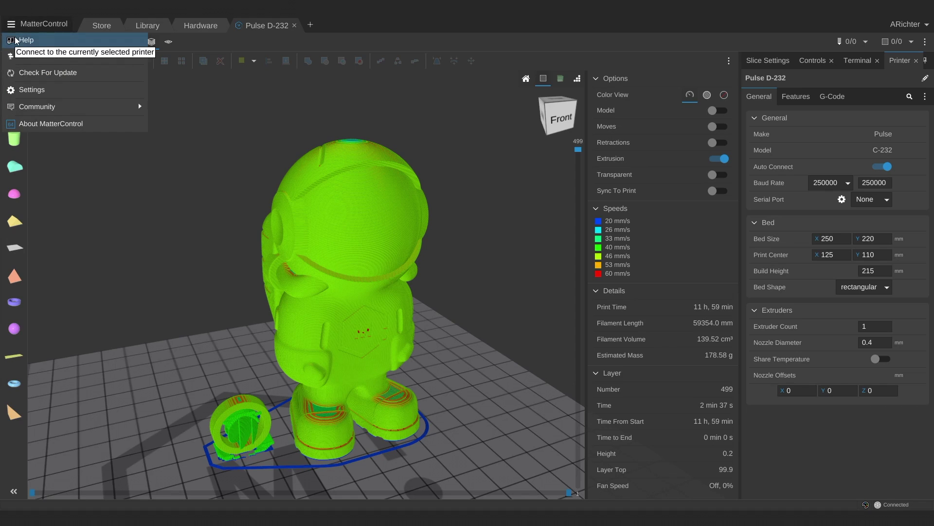
{"action": "left_click", "coordinate": [19, 42]}
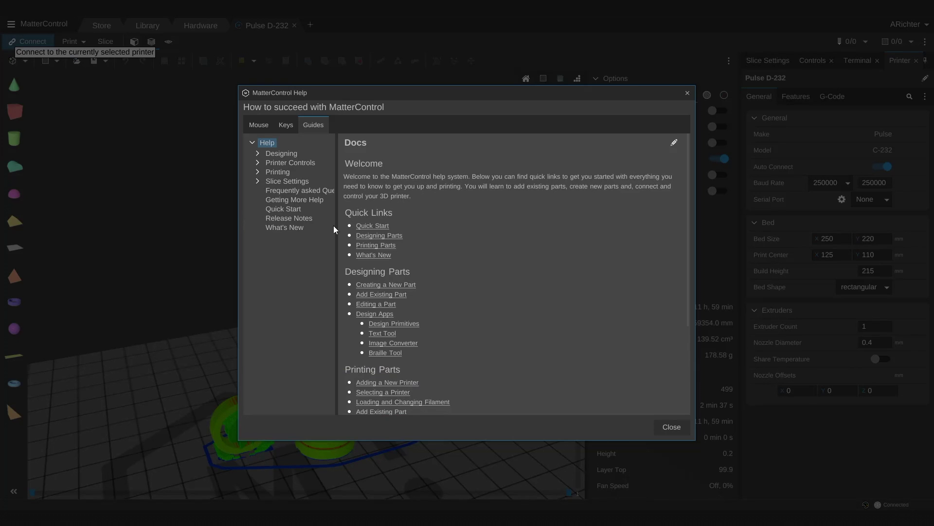